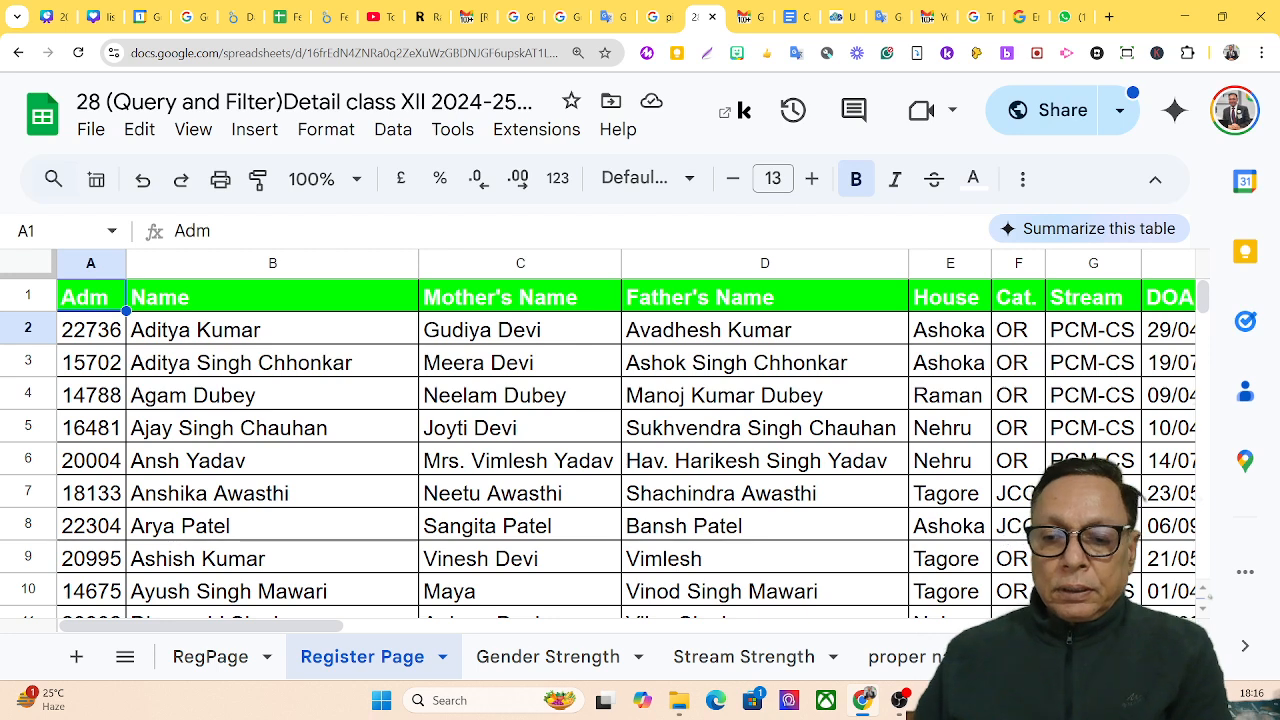
# On the Demo sheet, add a dropdown data validation rule to cell A2 under Houses.
pyautogui.scroll(-5, 933, 660)
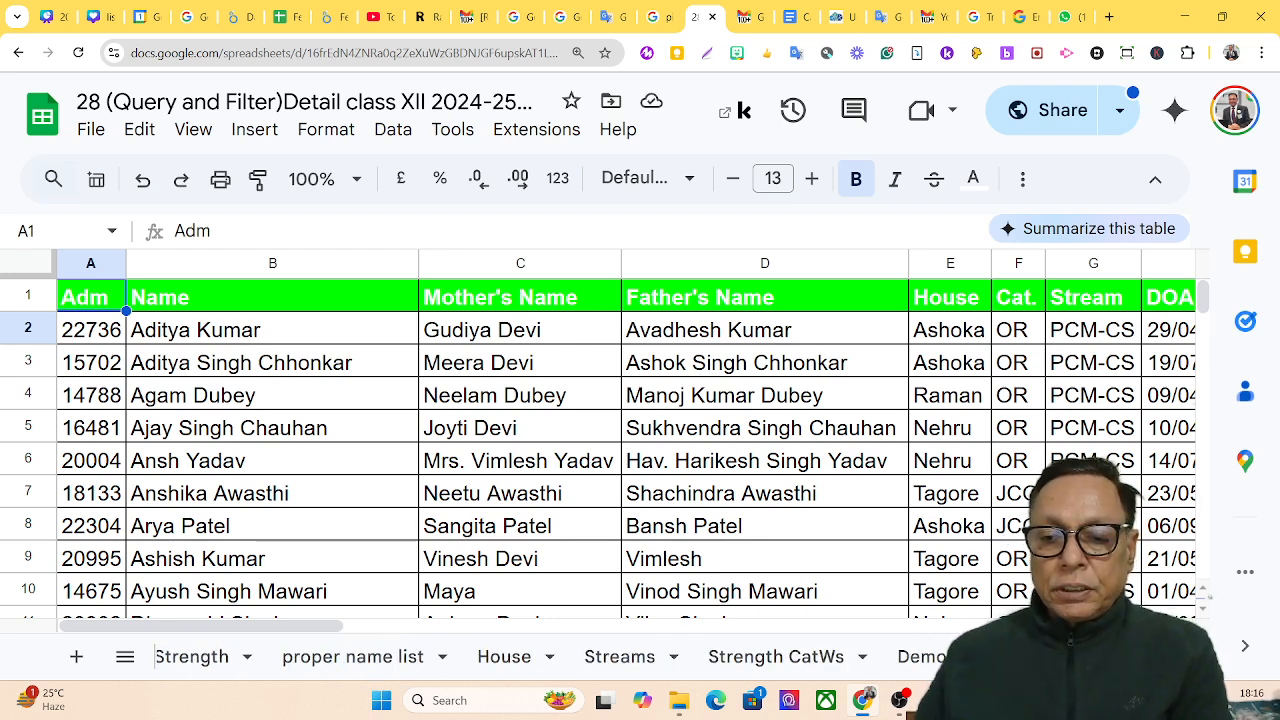
pyautogui.click(933, 664)
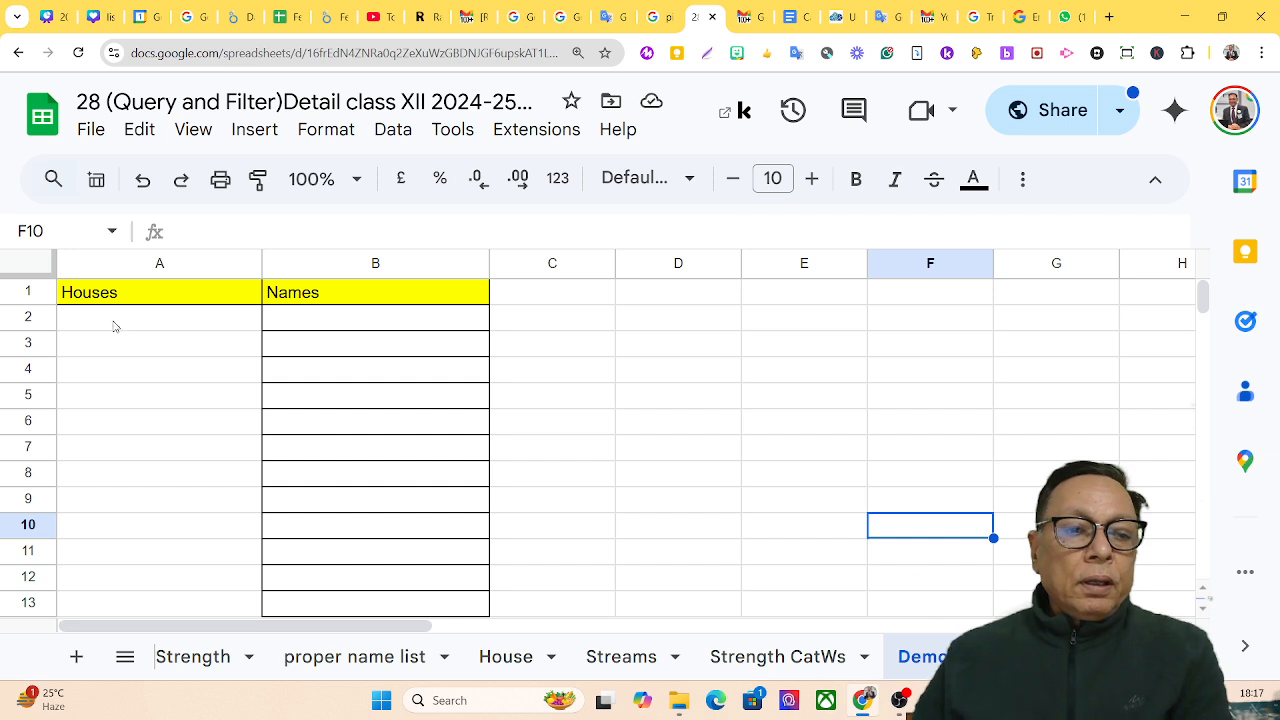
pyautogui.click(119, 323)
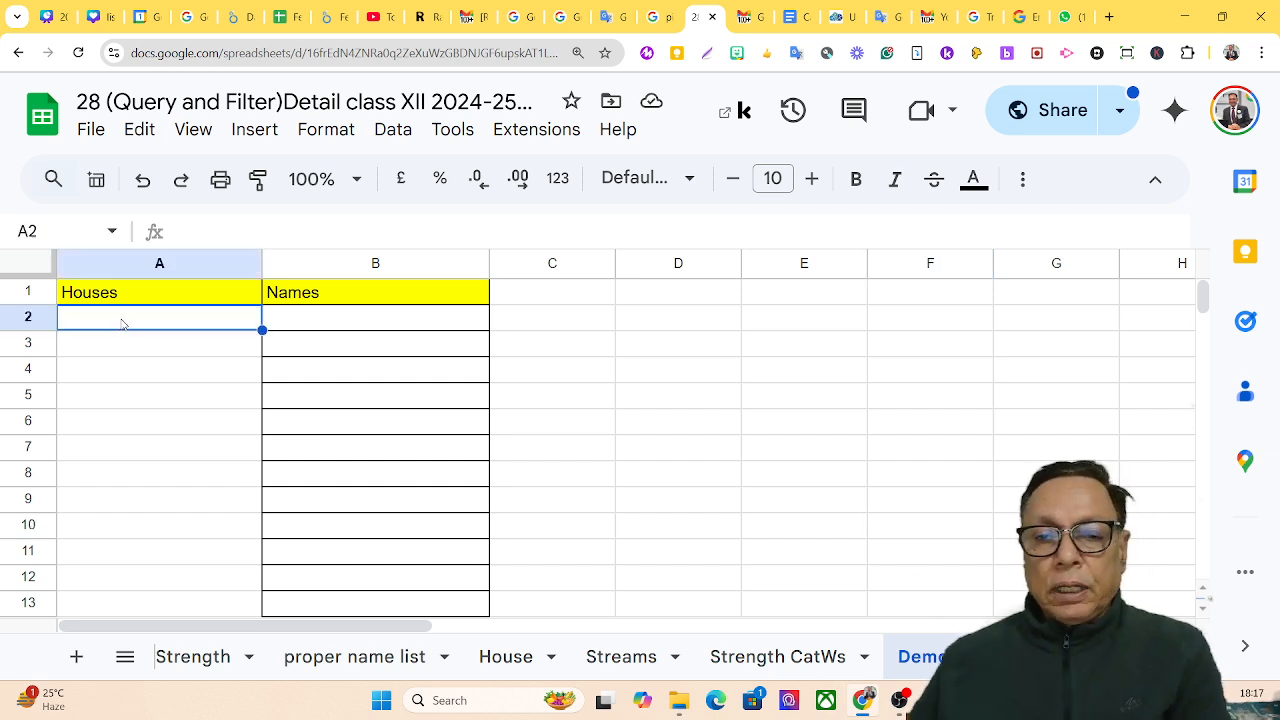
pyautogui.click(392, 132)
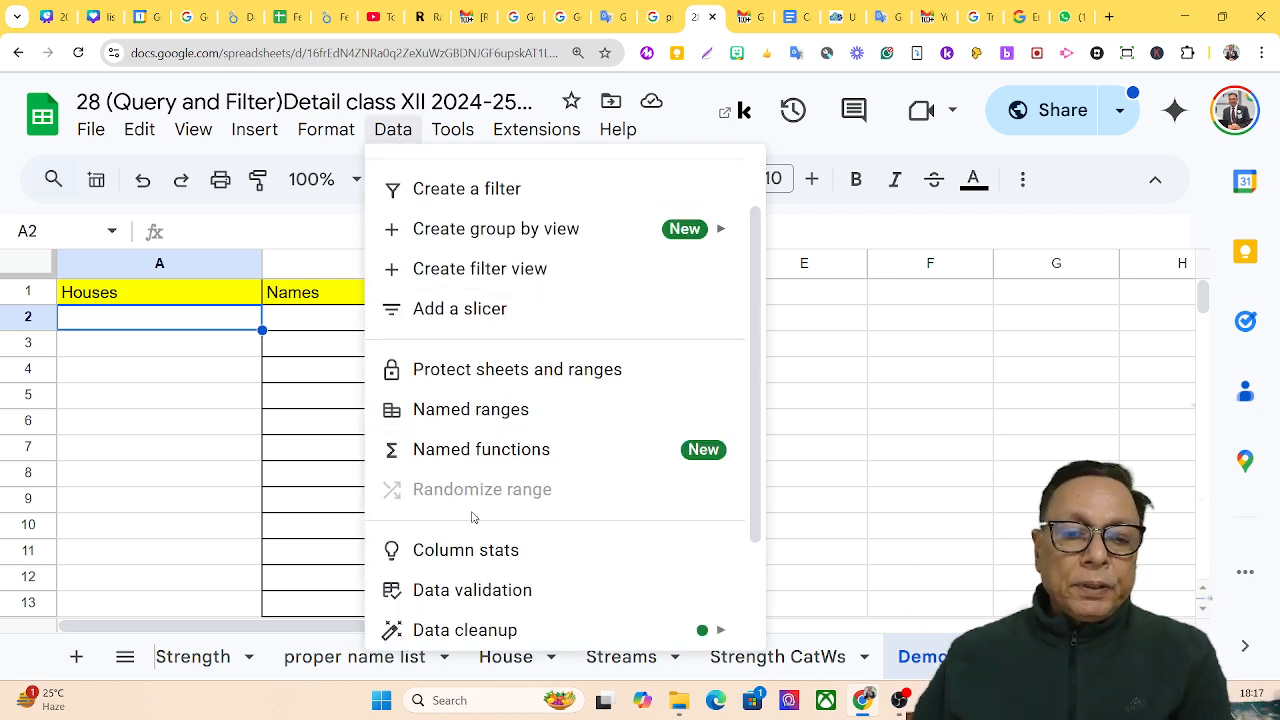
pyautogui.click(477, 596)
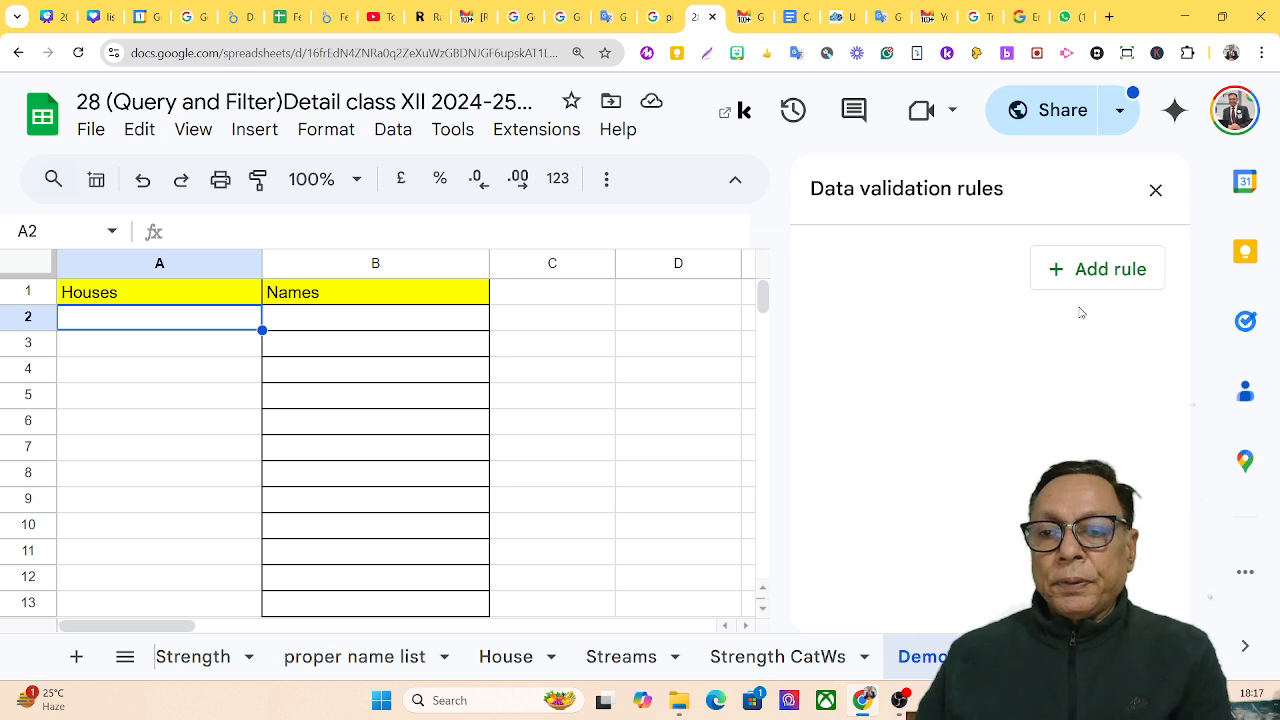
pyautogui.click(1090, 276)
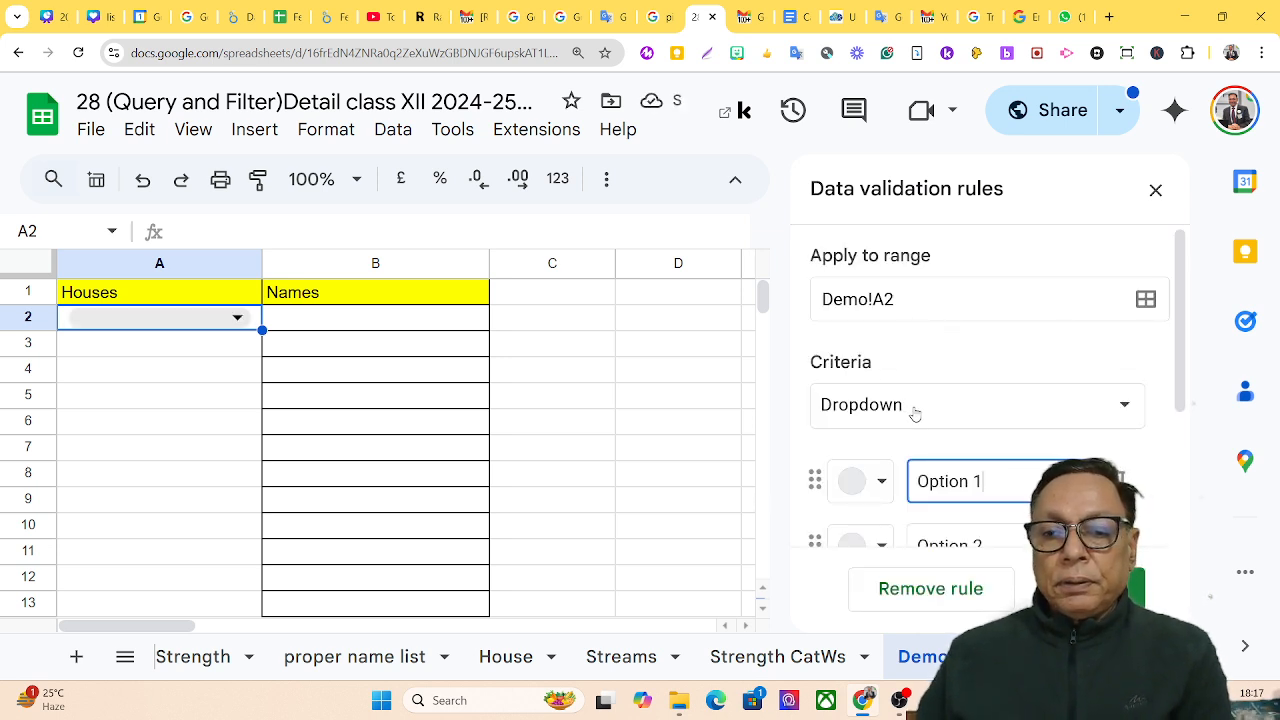
# Enter Ashoka as the first item of the dropdown rule.
pyautogui.moveTo(990, 481); pyautogui.dragTo(907, 480)
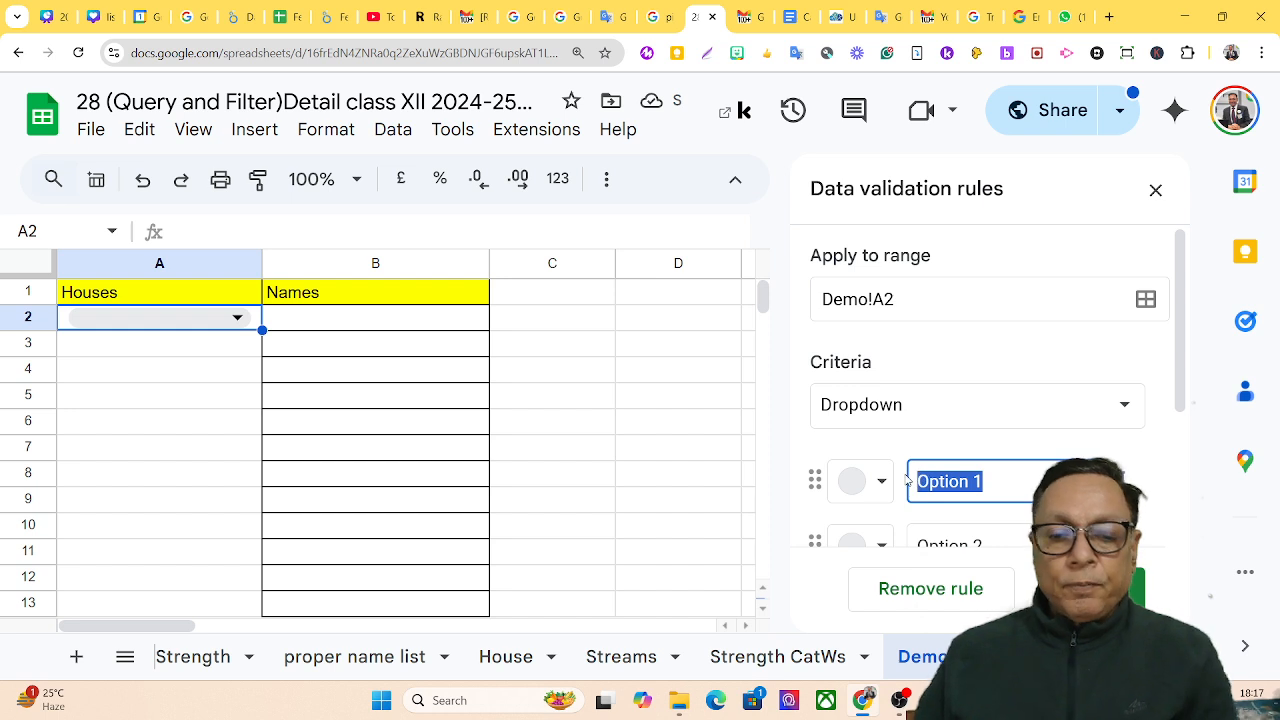
pyautogui.write('Ash')
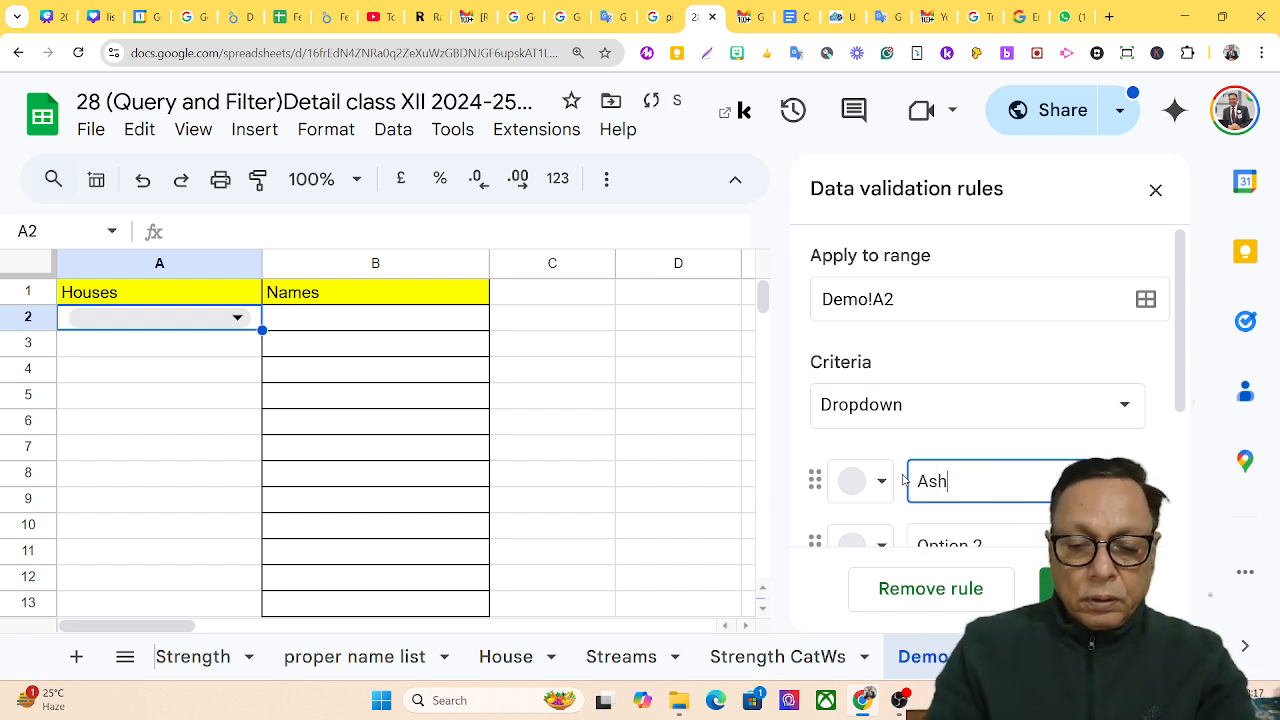
pyautogui.write('oka')
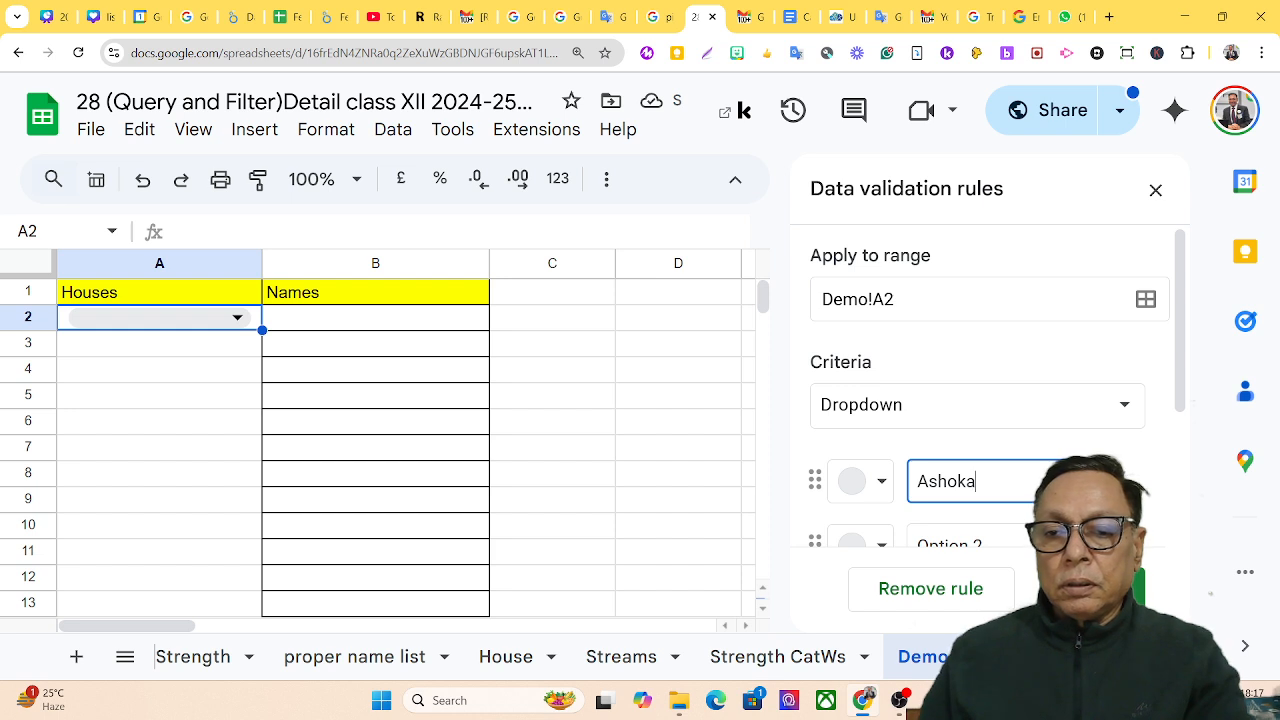
pyautogui.press('Return')
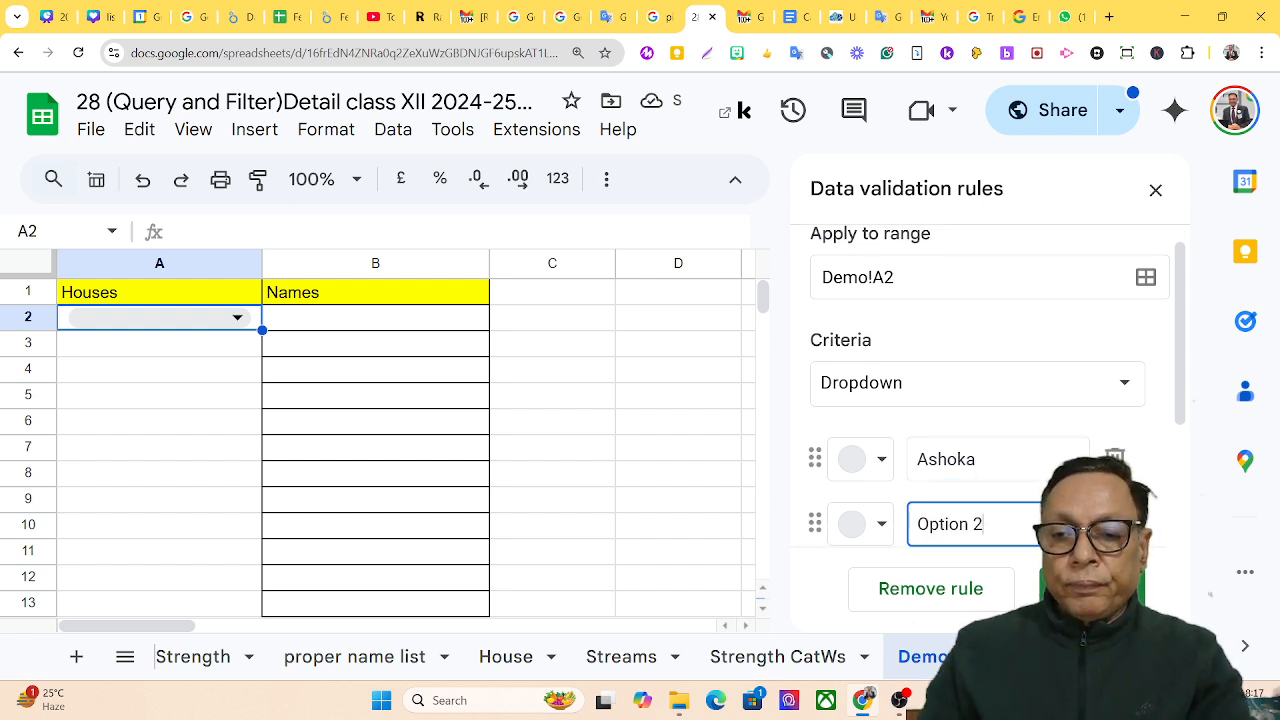
# Replace the second dropdown item's placeholder text with Nehru and add a third item.
pyautogui.write('N')
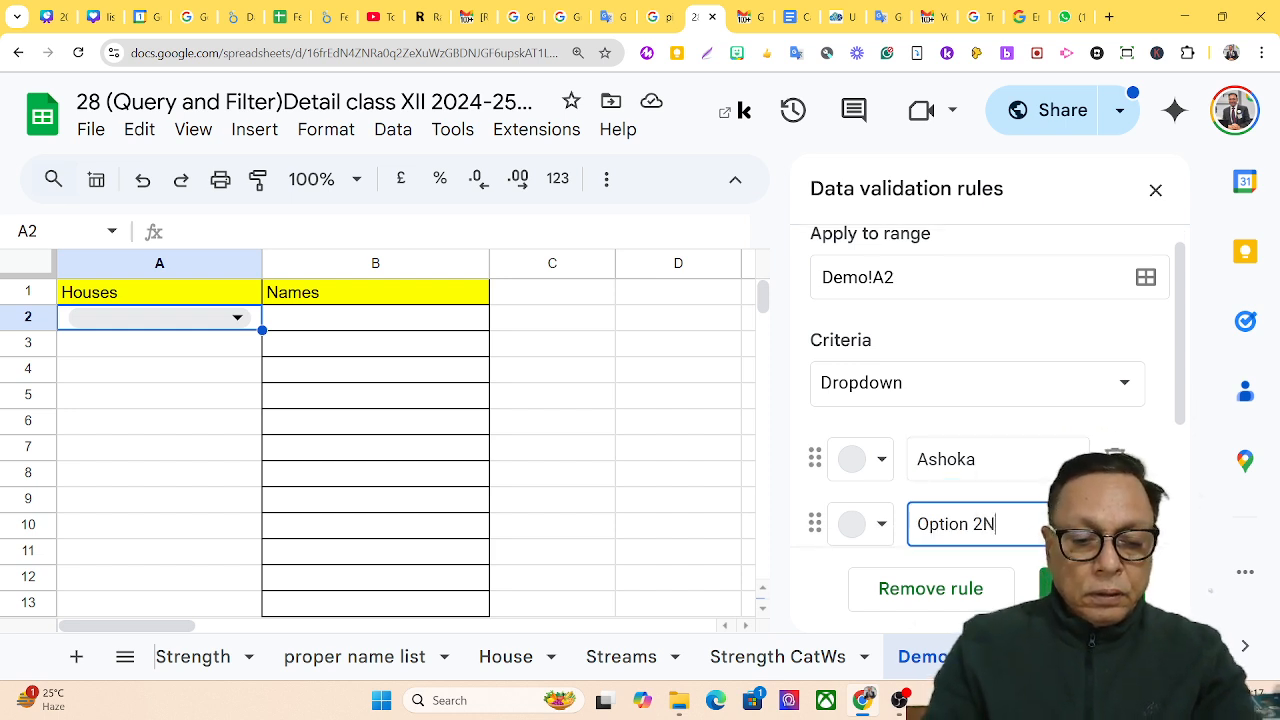
pyautogui.write('ehrau')
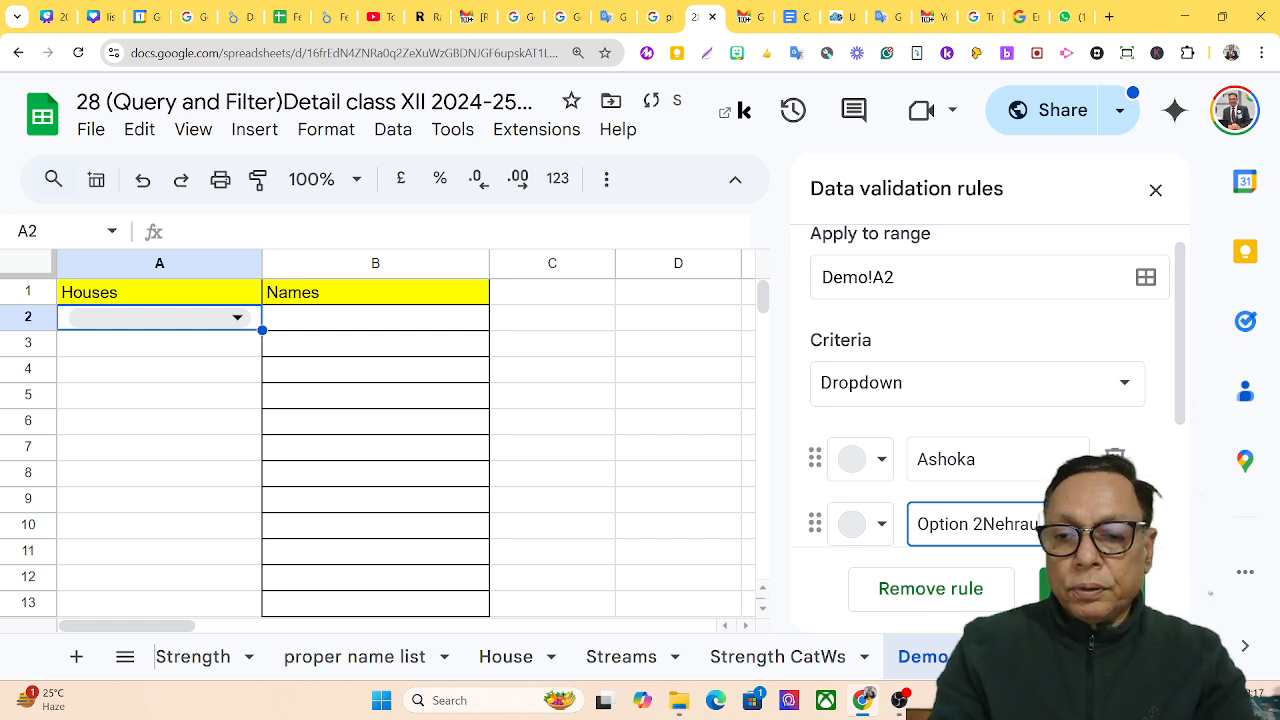
pyautogui.press('BackSpace')
pyautogui.press('BackSpace')
pyautogui.press('BackSpace')
pyautogui.press('BackSpace')
pyautogui.press('BackSpace')
pyautogui.press('BackSpace')
pyautogui.press('BackSpace')
pyautogui.press('BackSpace')
pyautogui.press('BackSpace')
pyautogui.press('BackSpace')
pyautogui.press('BackSpace')
pyautogui.press('BackSpace')
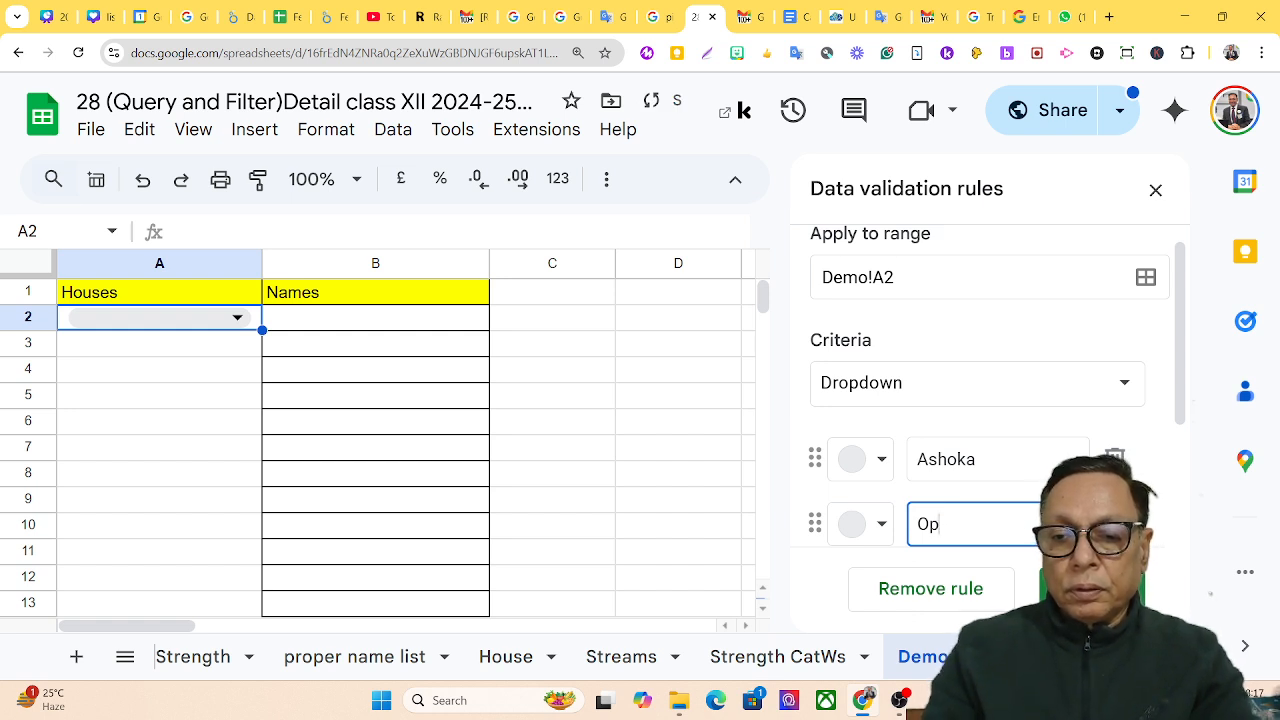
pyautogui.write('Ne')
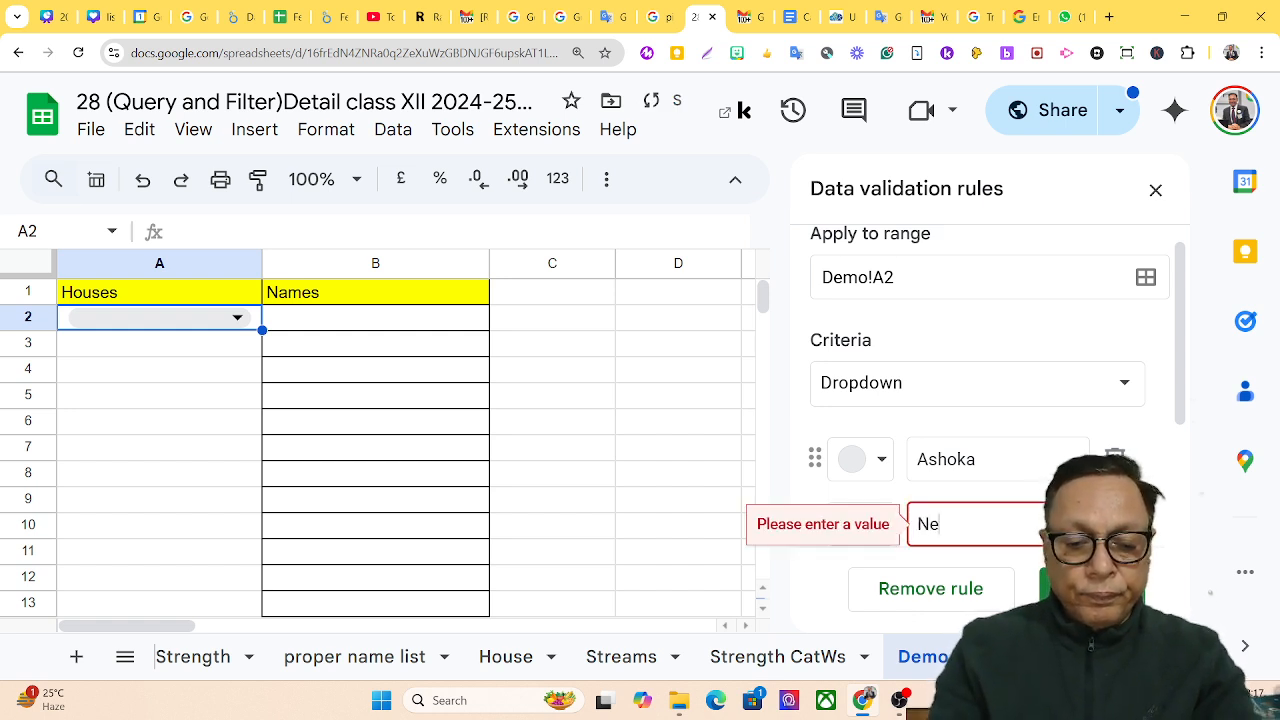
pyautogui.write('hru')
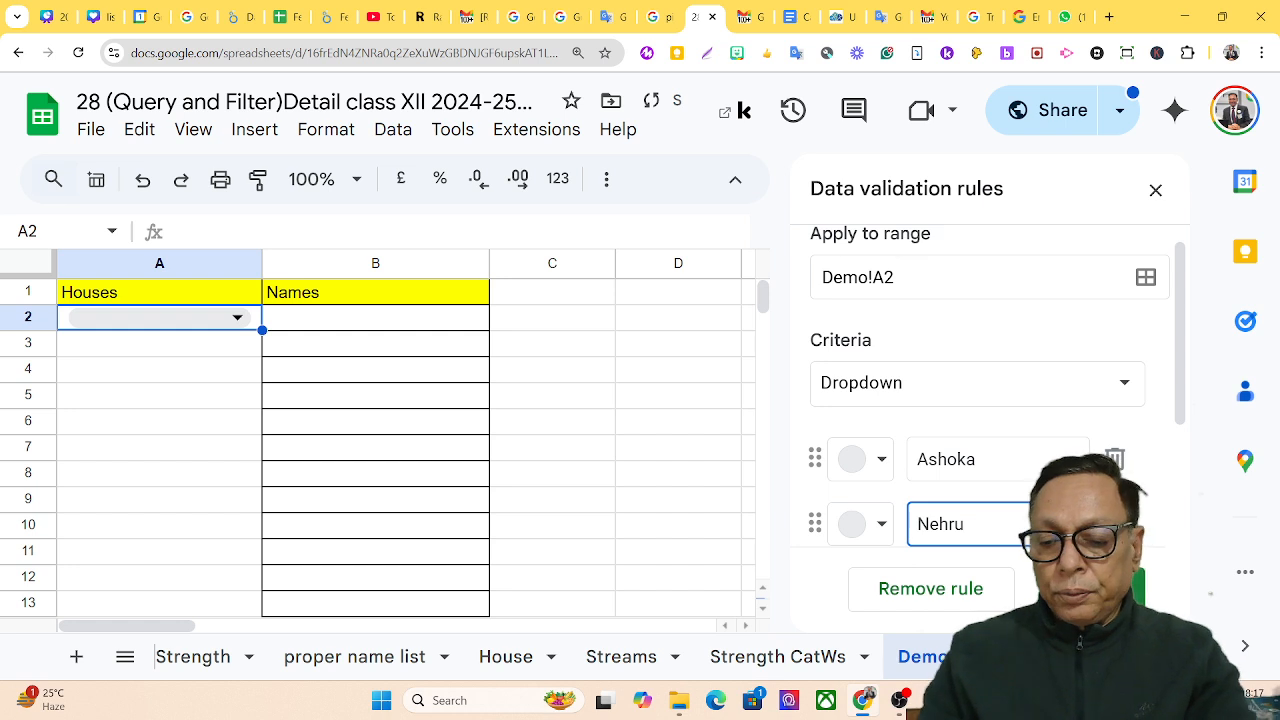
pyautogui.press('Return')
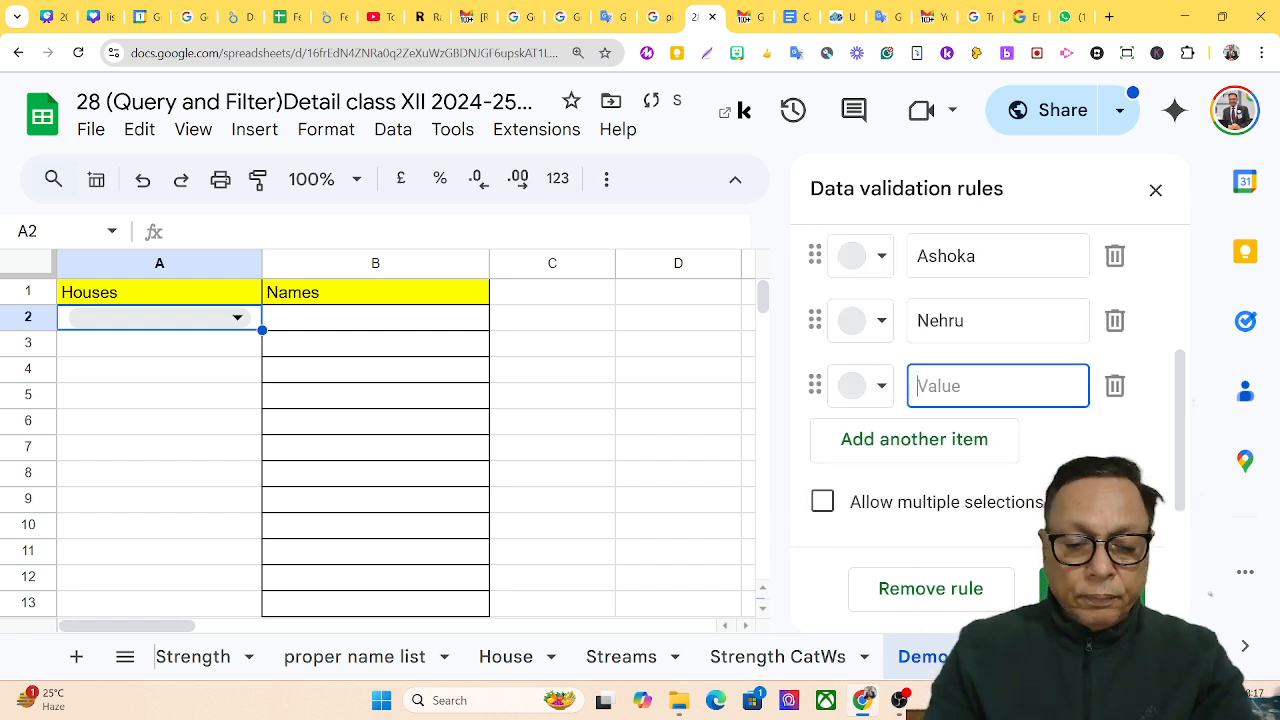
# Add Raman and Tagore as the remaining dropdown items, save the rule and check the list in A2.
pyautogui.write('Raman')
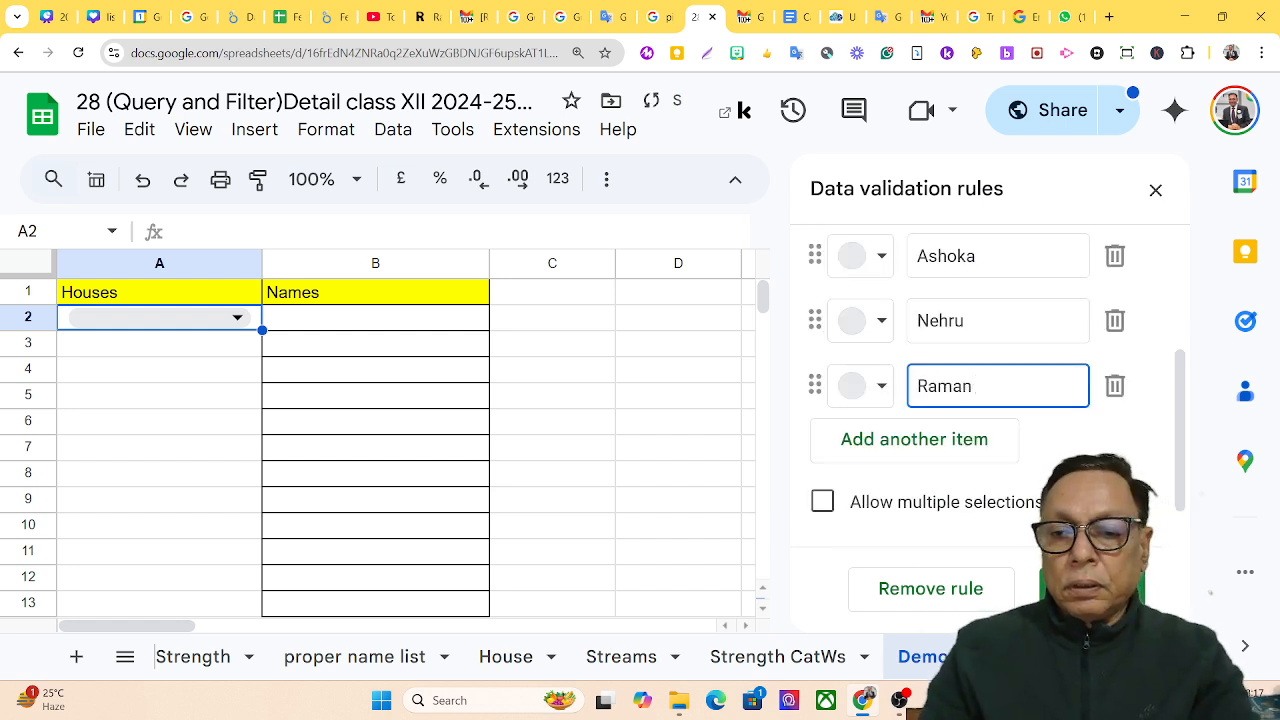
pyautogui.press('Return')
pyautogui.write('Tagore')
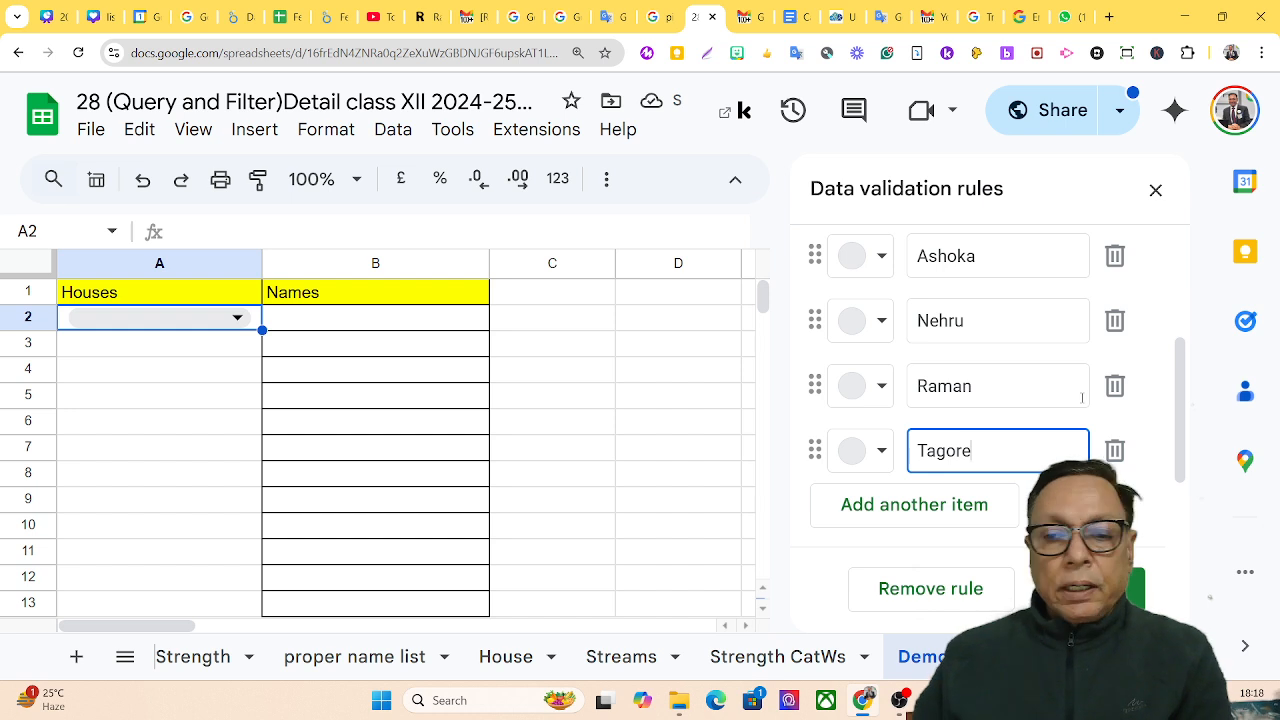
pyautogui.click(1110, 588)
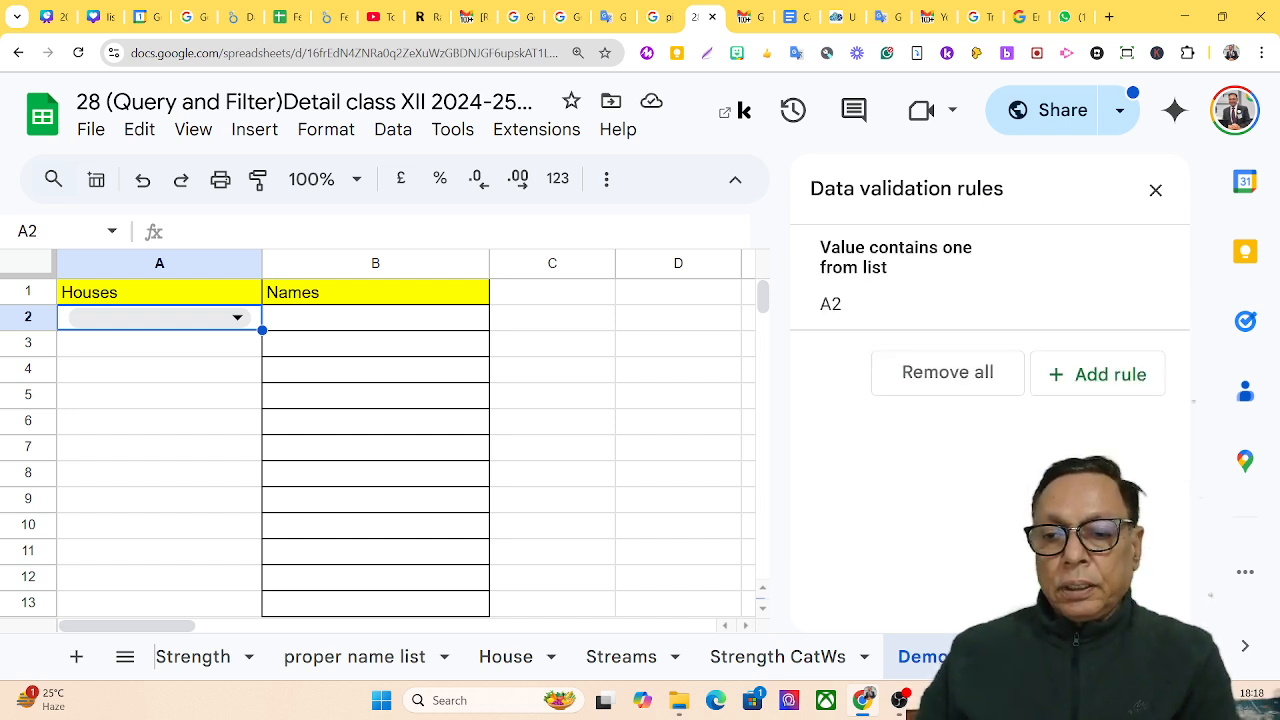
pyautogui.click(1157, 196)
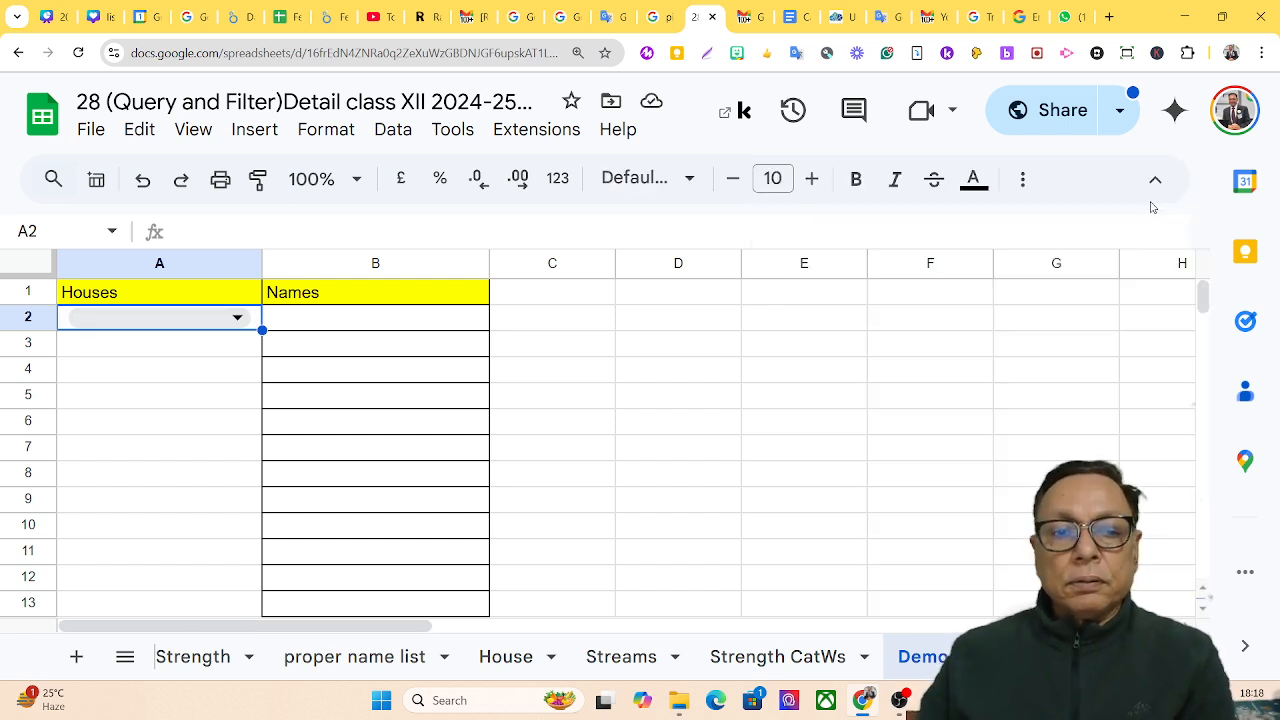
pyautogui.click(175, 320)
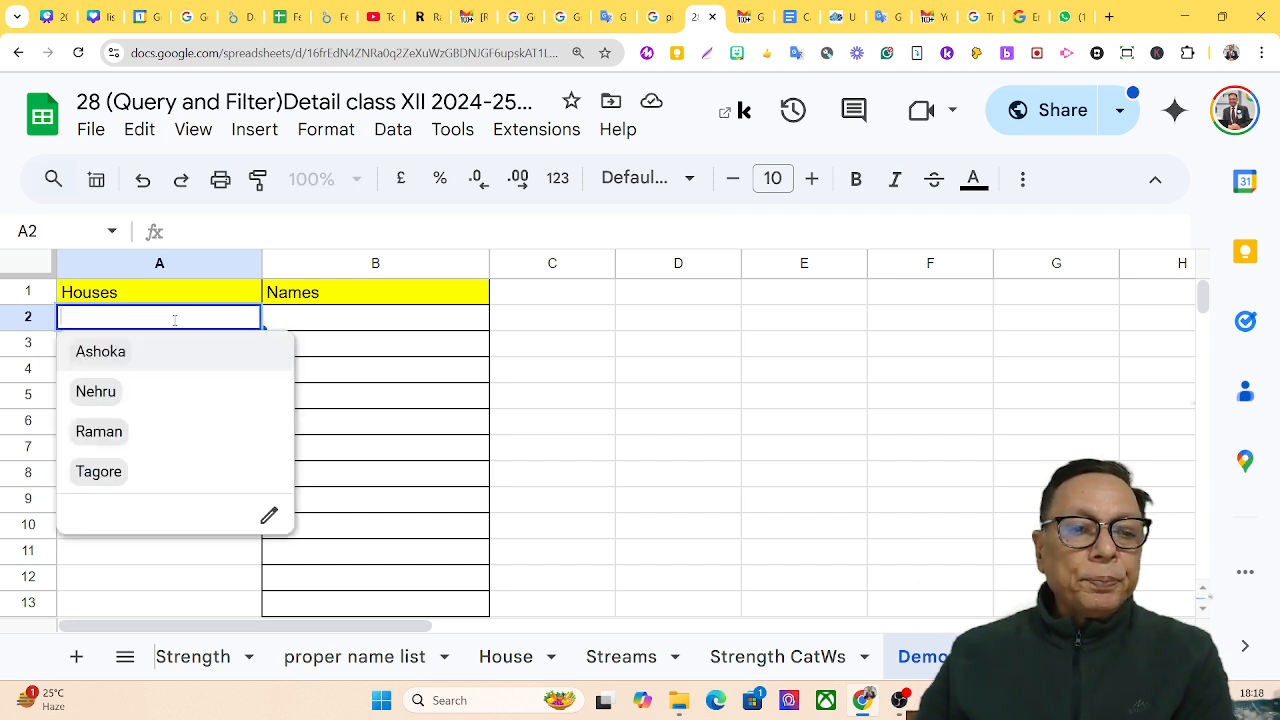
# Start a formula in B2 of the Demo sheet that references the student data 'Register Page'!A2:K41.
pyautogui.click(288, 319)
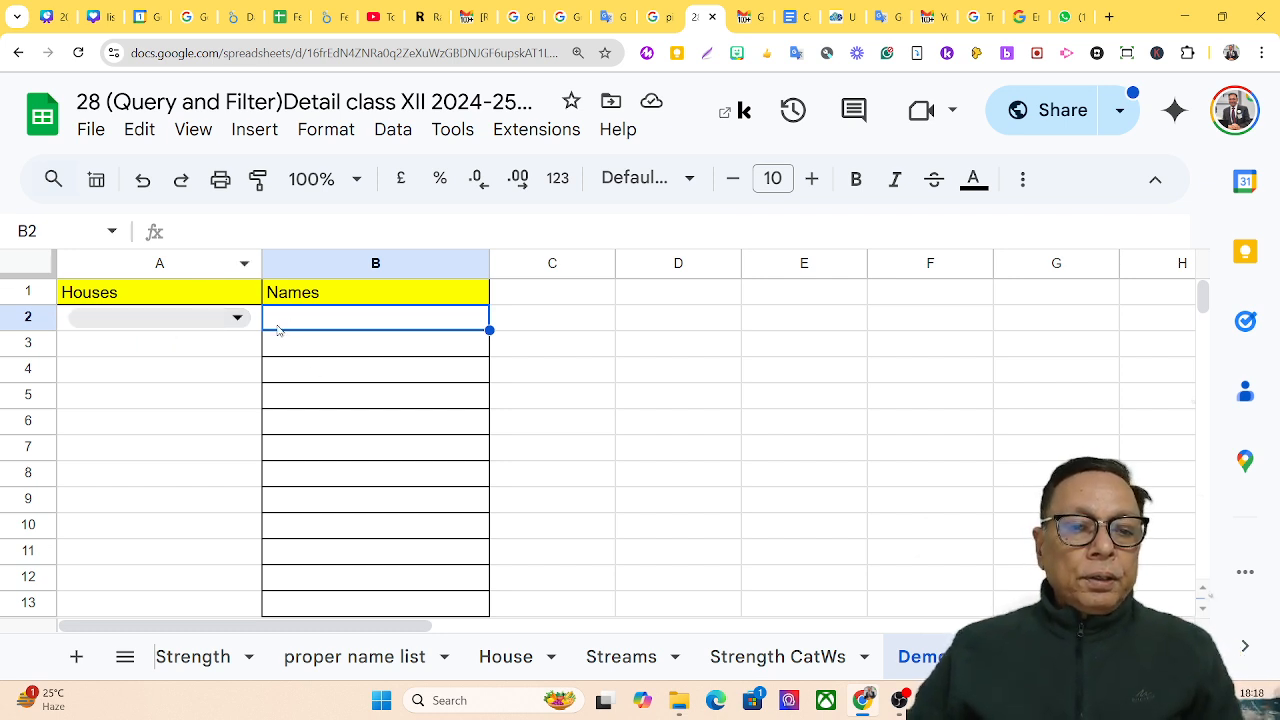
pyautogui.click(210, 231)
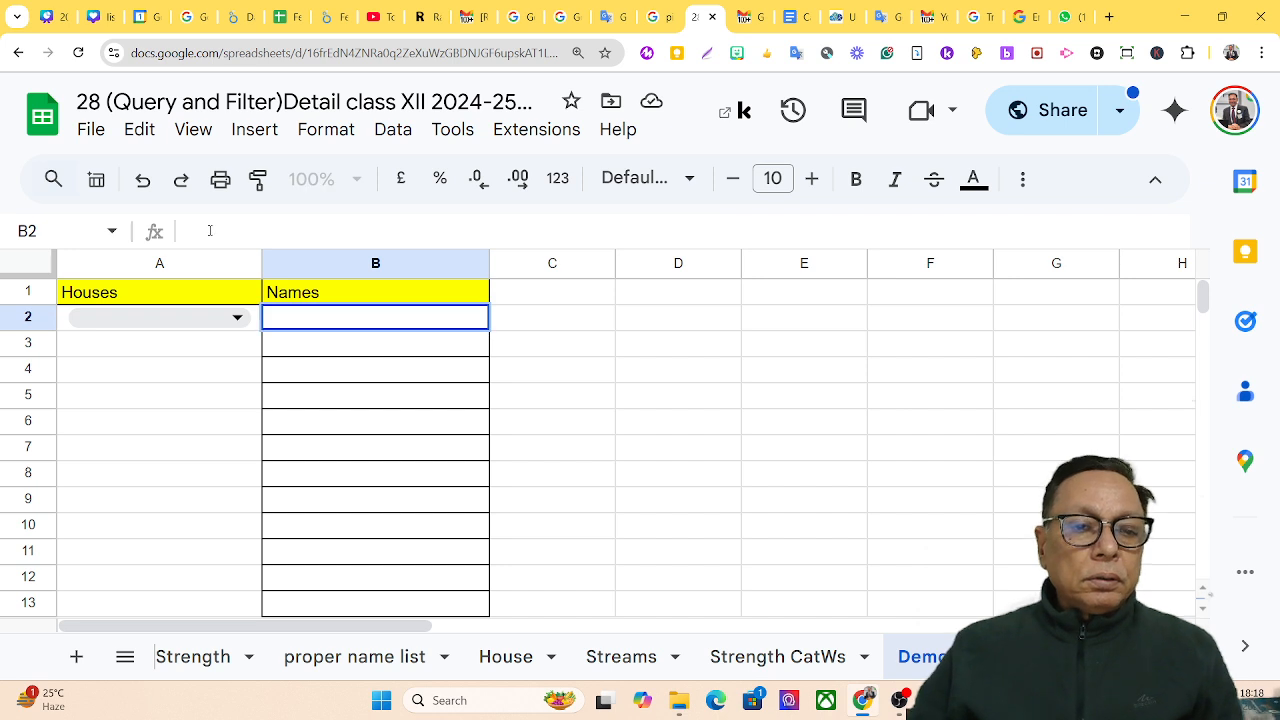
pyautogui.write('=')
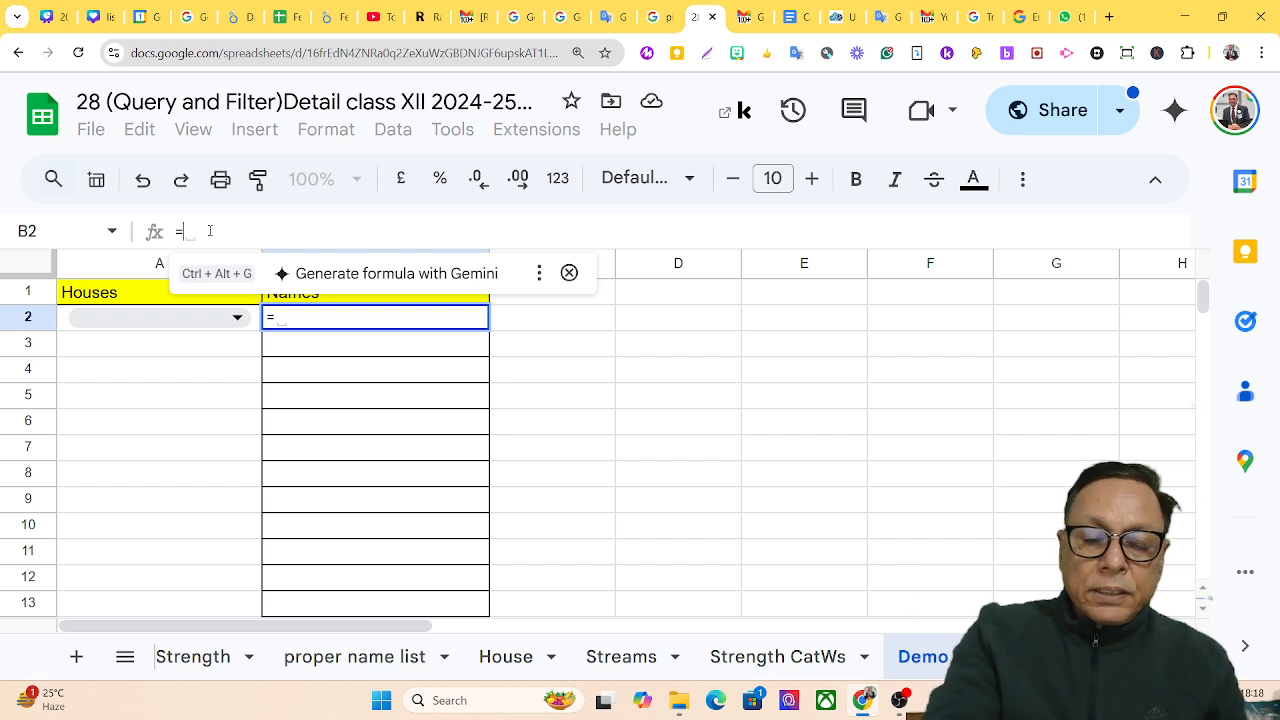
pyautogui.write('(')
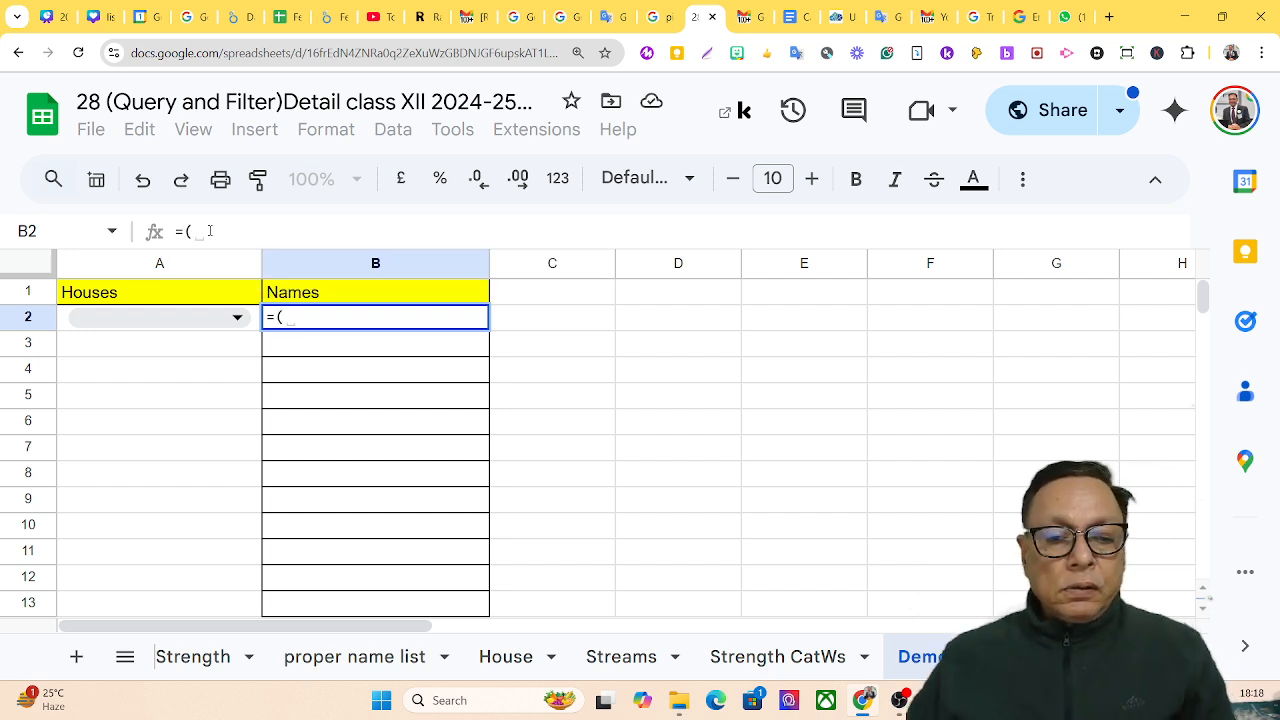
pyautogui.click(1110, 656)
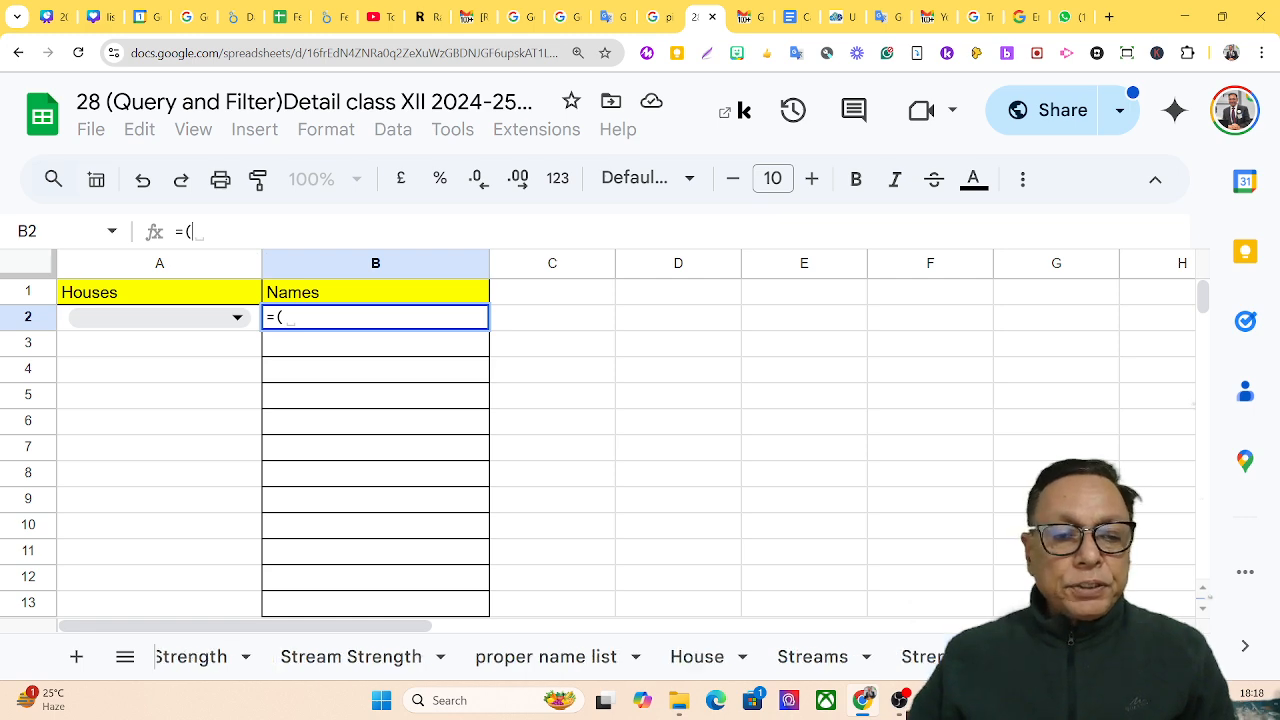
pyautogui.click(1110, 656)
pyautogui.click(406, 660)
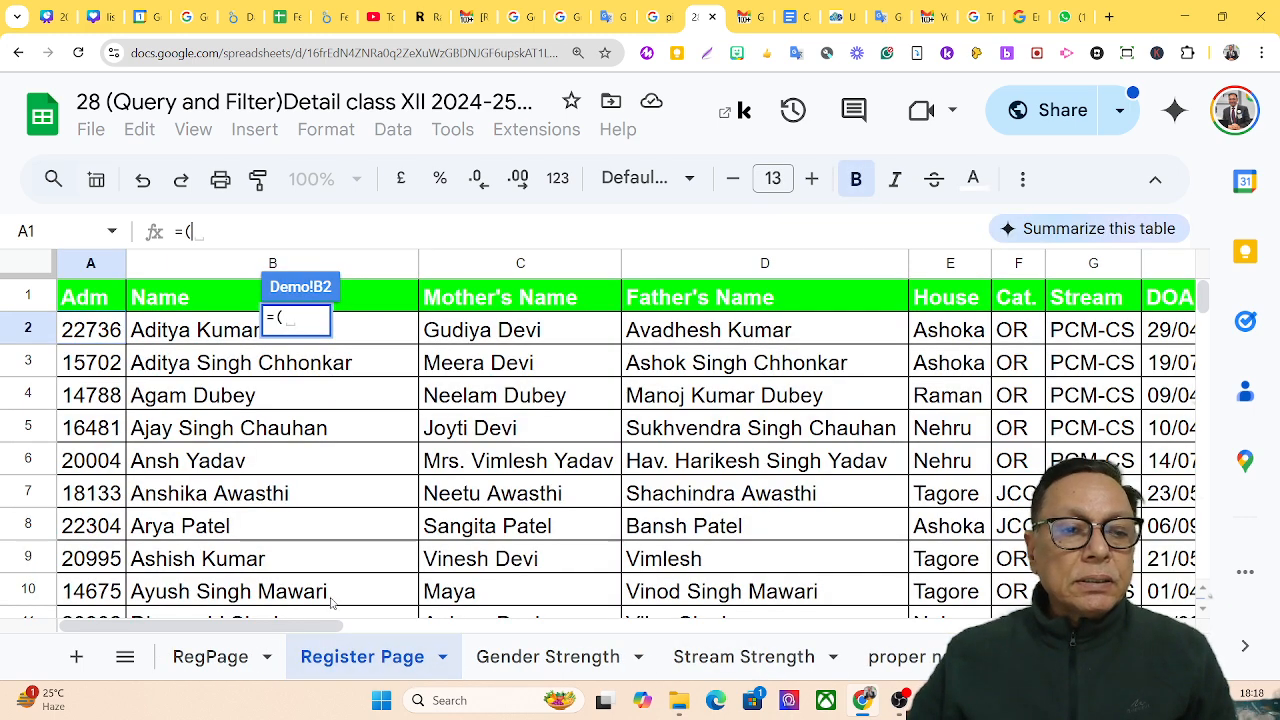
pyautogui.click(83, 338)
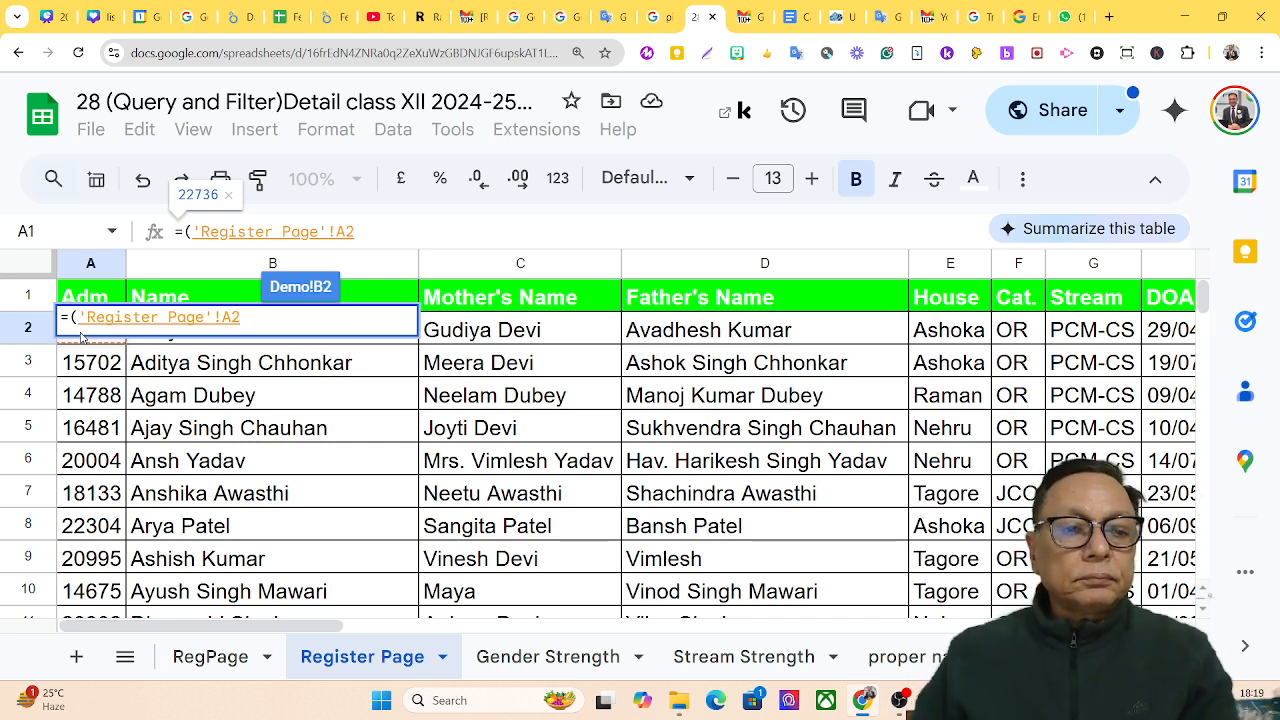
pyautogui.moveTo(91, 346); pyautogui.dragTo(713, 510)
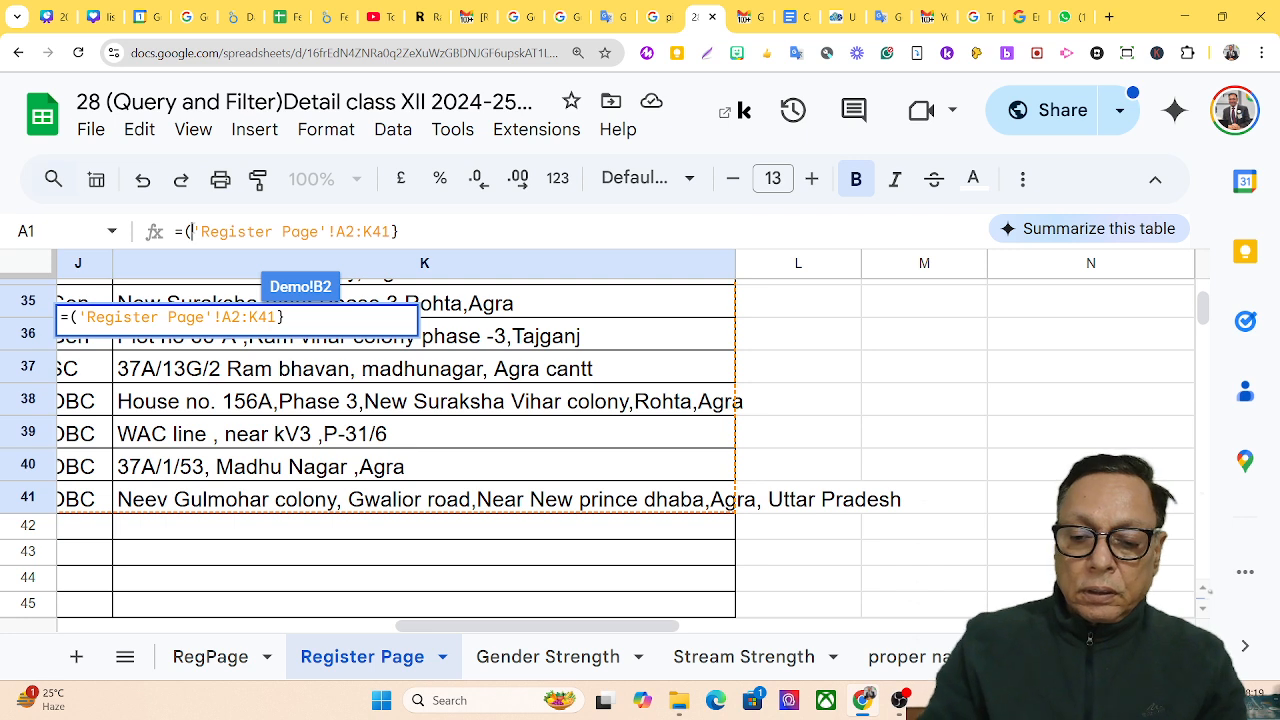
# Enclose the referenced range in curly braces as the data argument of a QUERY function and open the quoted query string.
pyautogui.write('{')
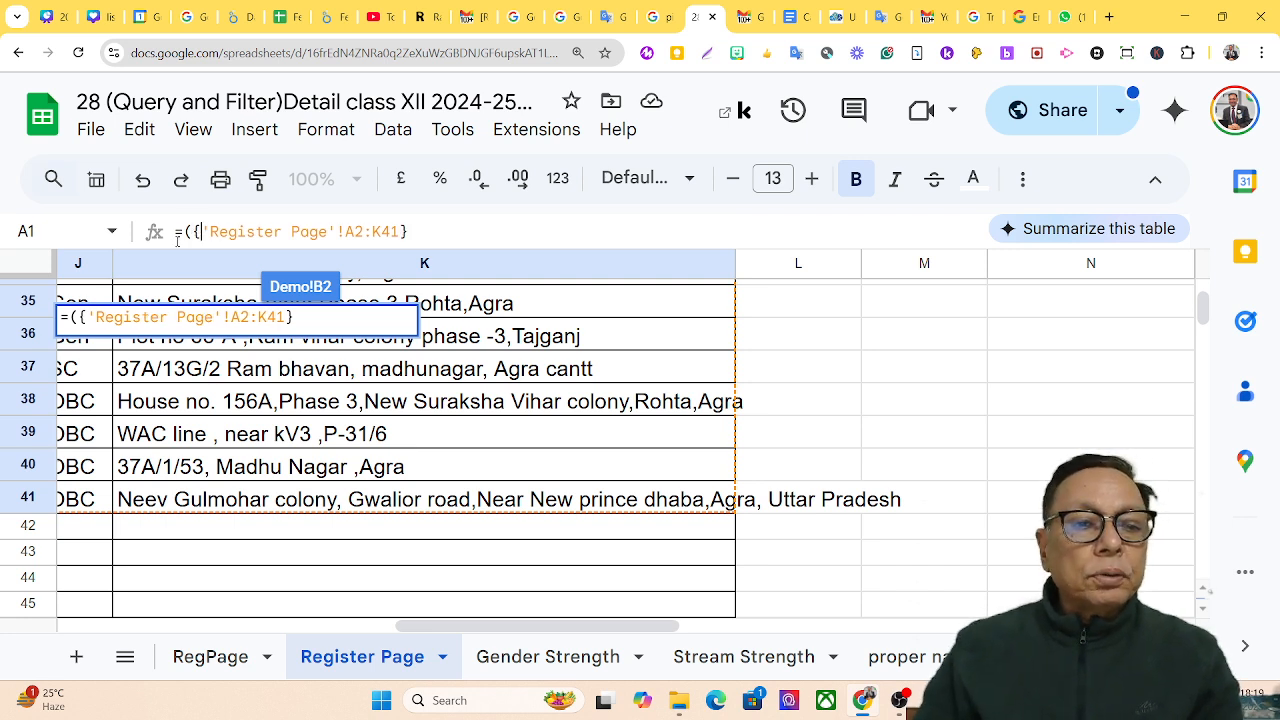
pyautogui.click(181, 234)
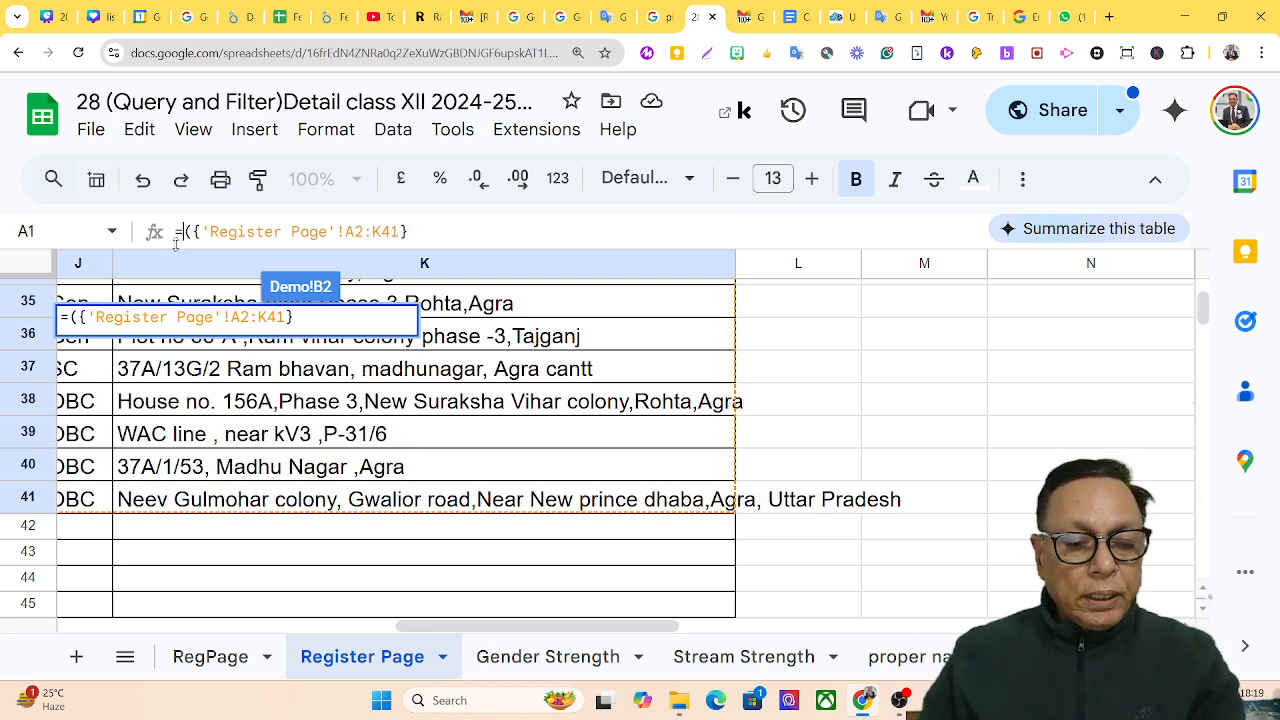
pyautogui.write('QUERY')
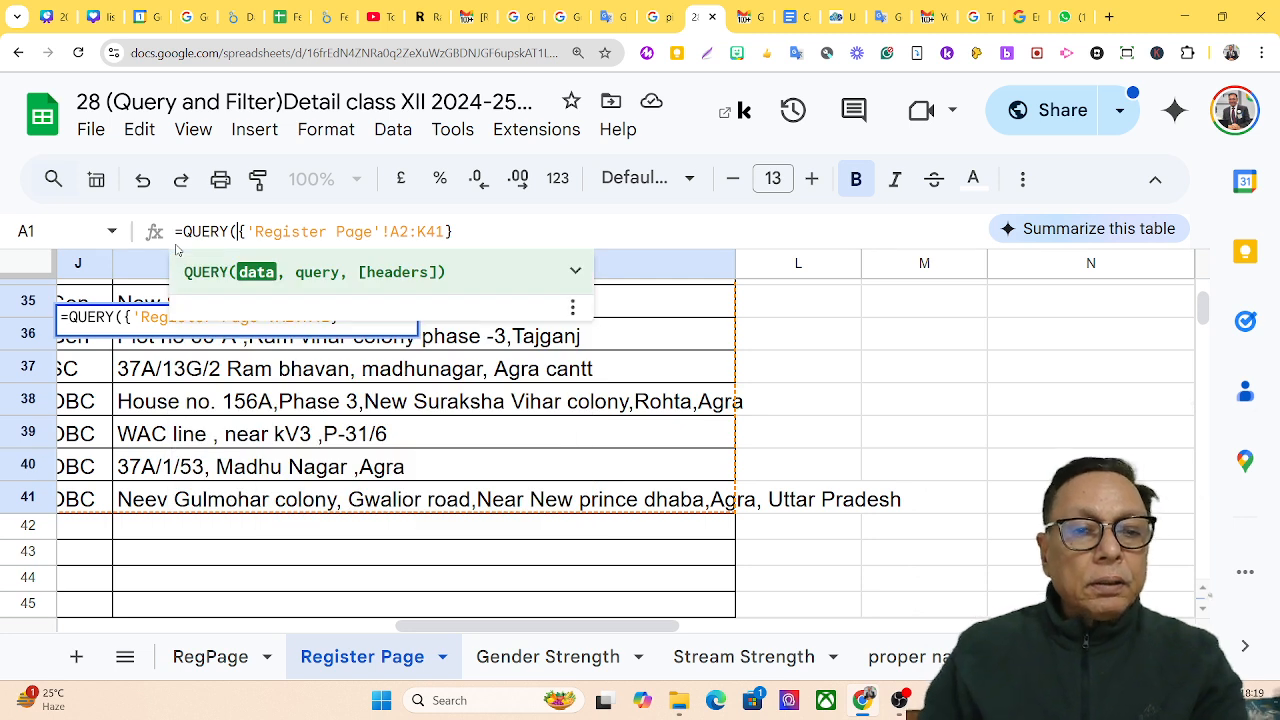
pyautogui.click(470, 231)
pyautogui.write(',"')
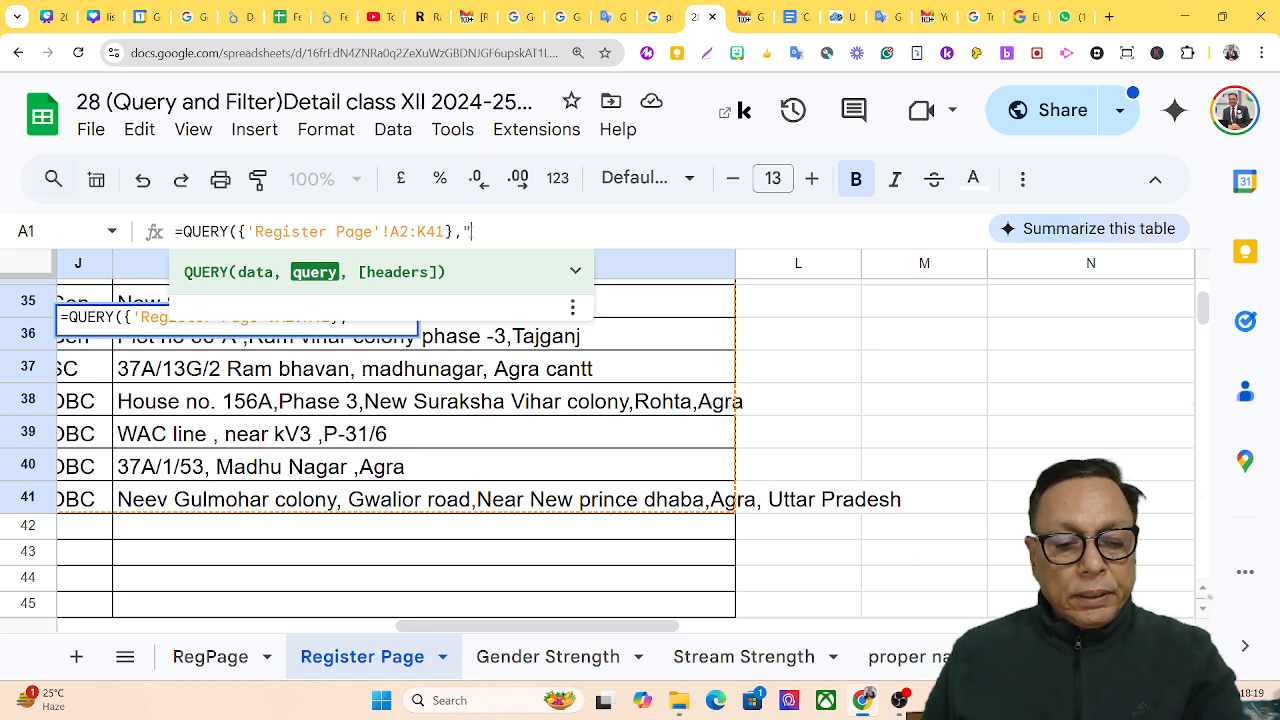
pyautogui.write('select')
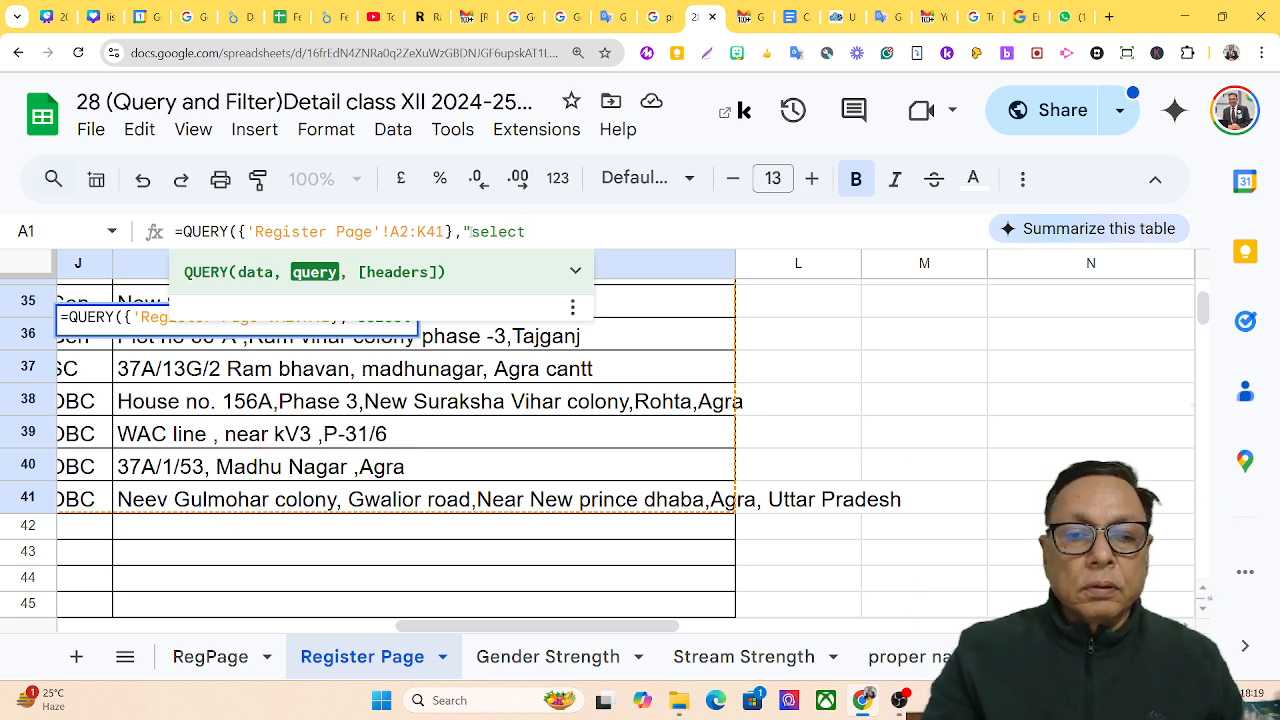
pyautogui.press('BackSpace')
pyautogui.press('BackSpace')
pyautogui.press('BackSpace')
pyautogui.press('BackSpace')
pyautogui.press('BackSpace')
pyautogui.press('BackSpace')
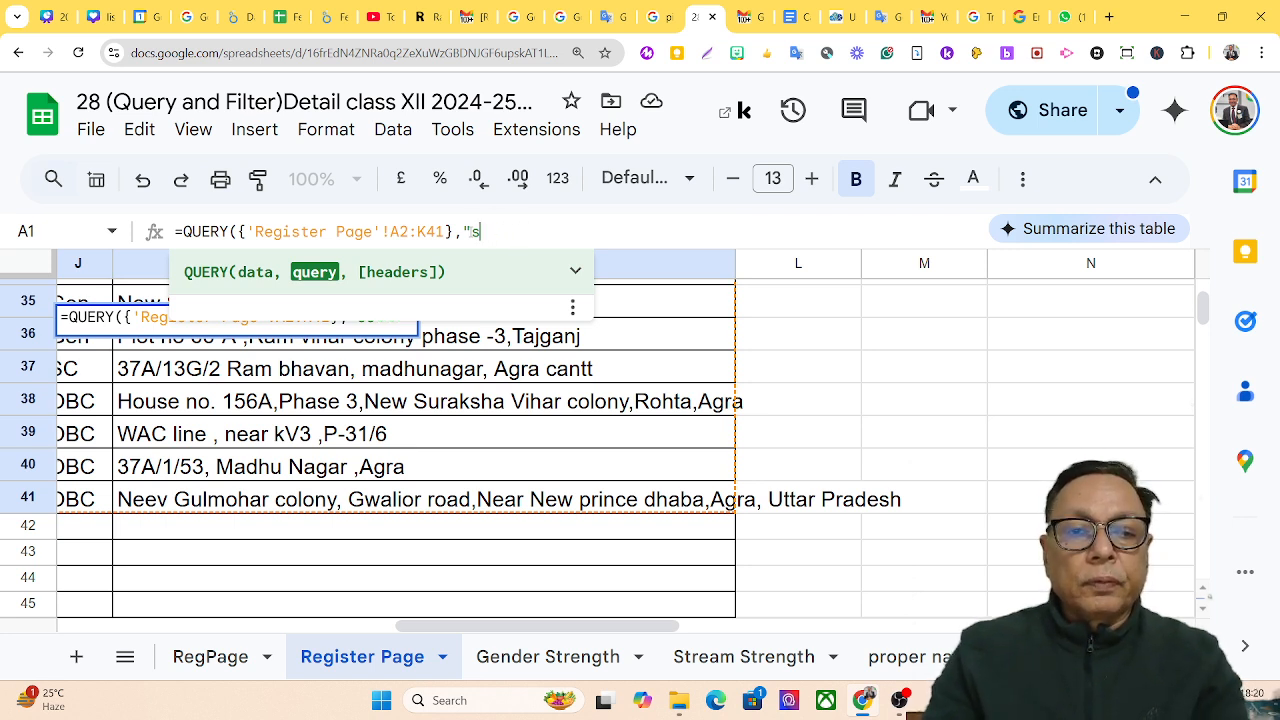
# Write the query clause Select Col2 where Col5= after checking the student name and house columns on the Register Page sheet.
pyautogui.write('Select')
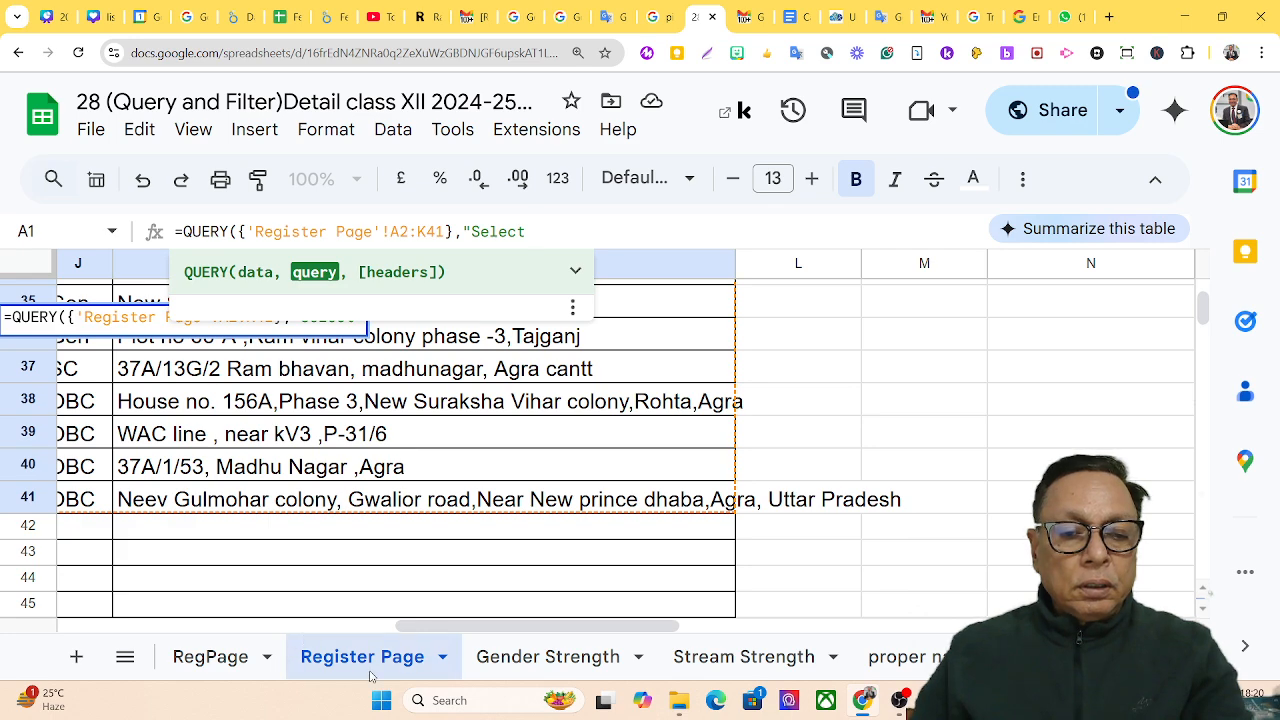
pyautogui.moveTo(436, 628); pyautogui.dragTo(43, 645)
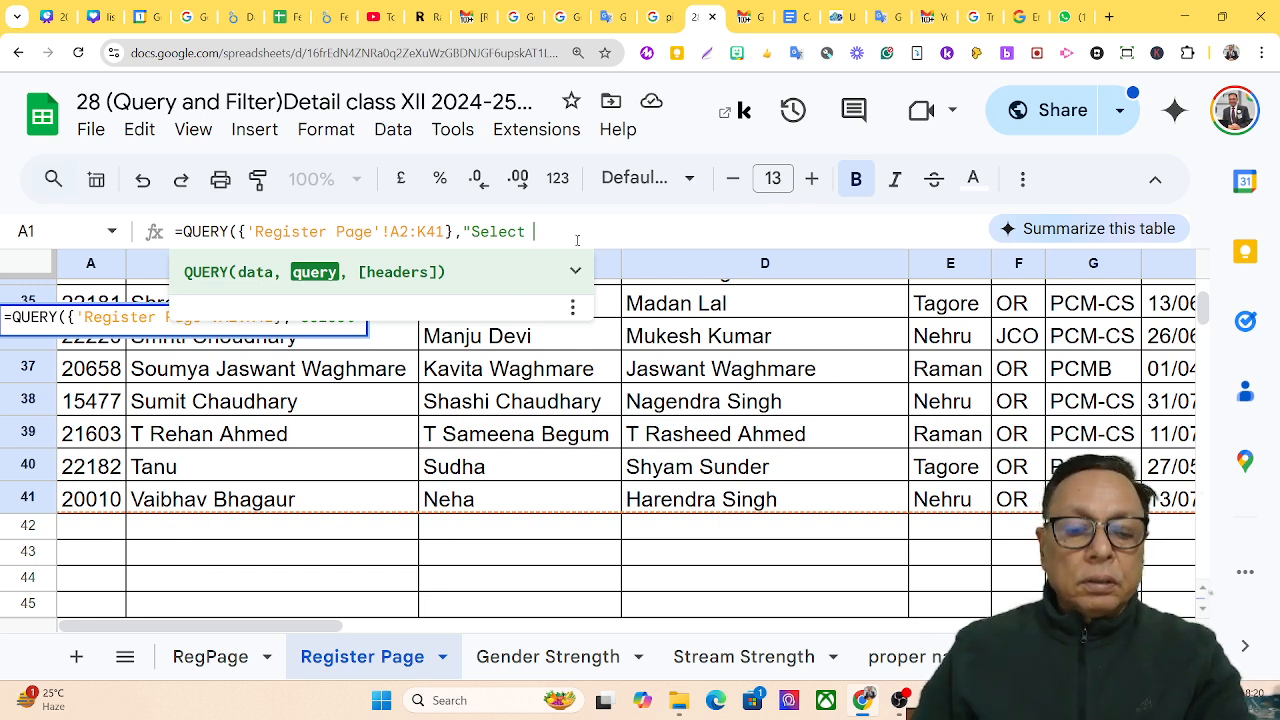
pyautogui.write('Col2')
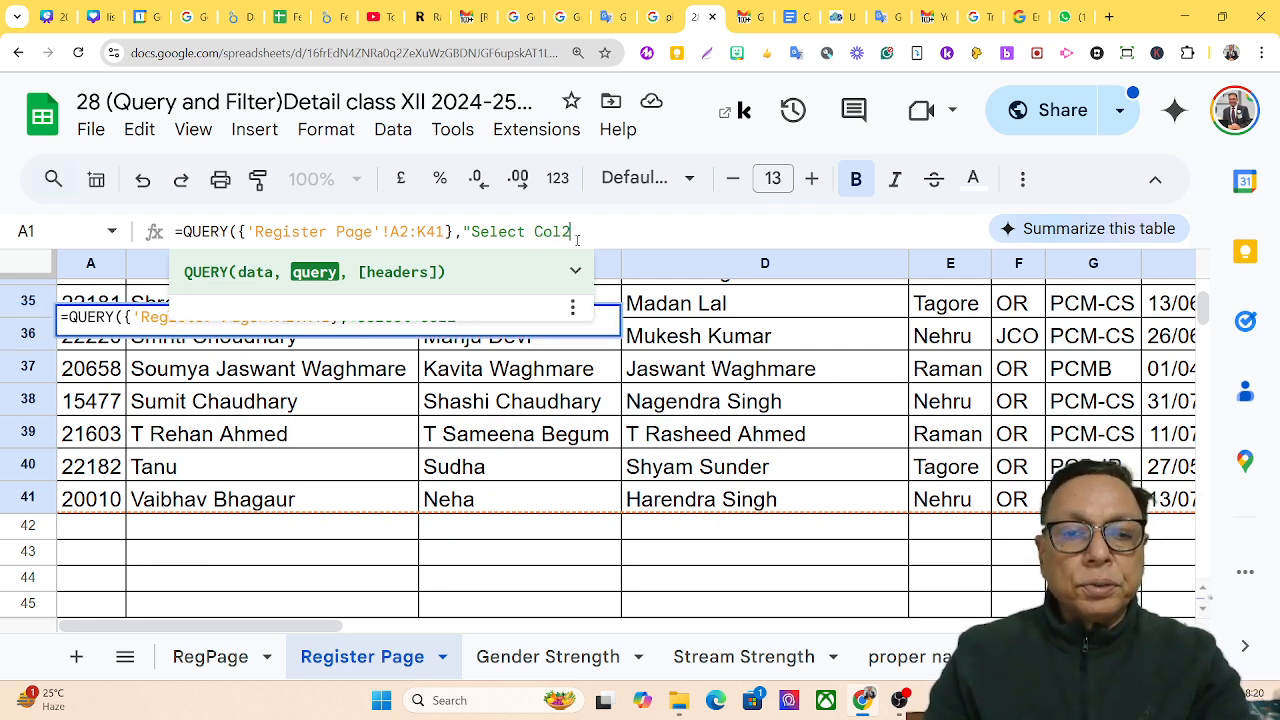
pyautogui.write(' where')
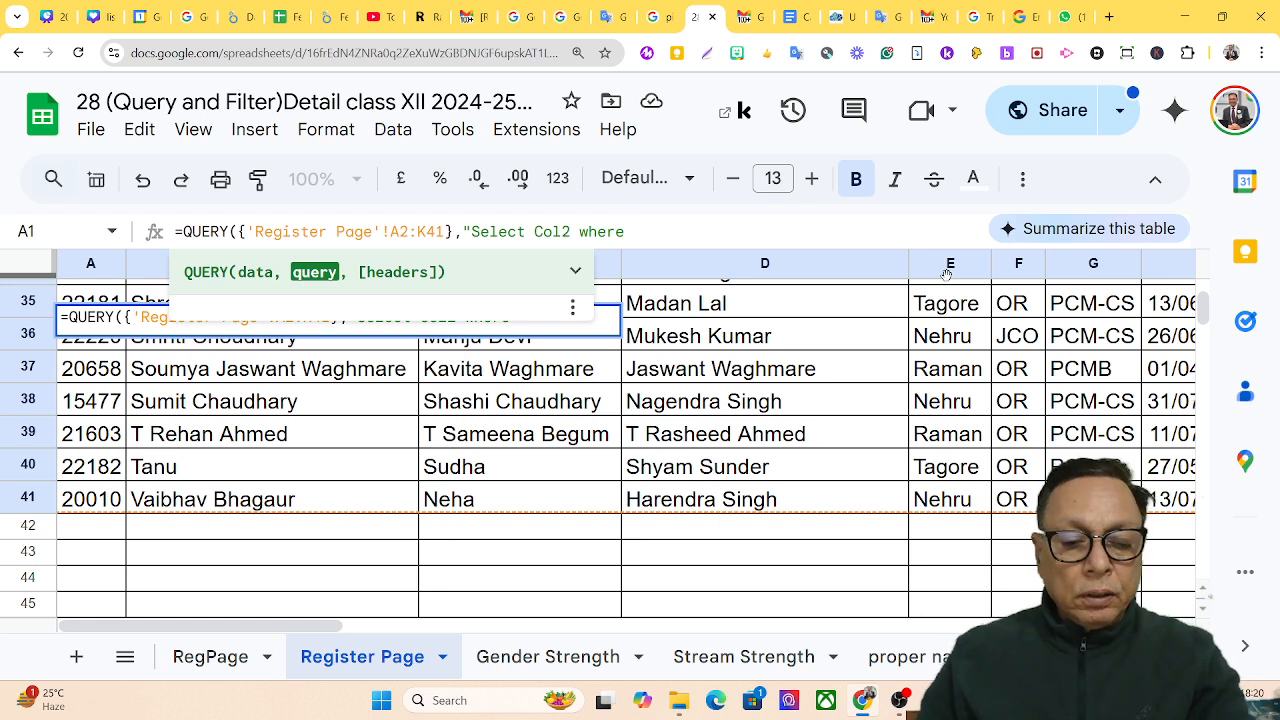
pyautogui.write('Col5=')
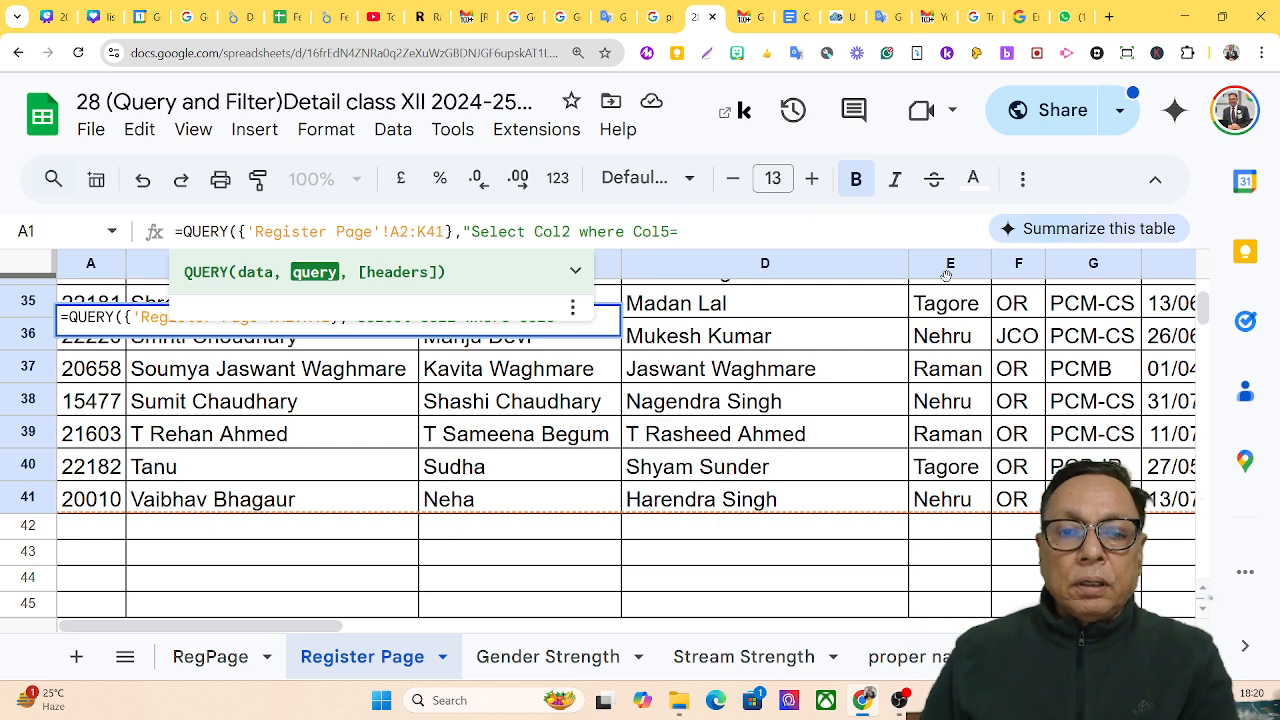
# Add an opening single quote after Col5=, close the query string with a double quote and enter the formula in B2 of Demo.
pyautogui.write("'")
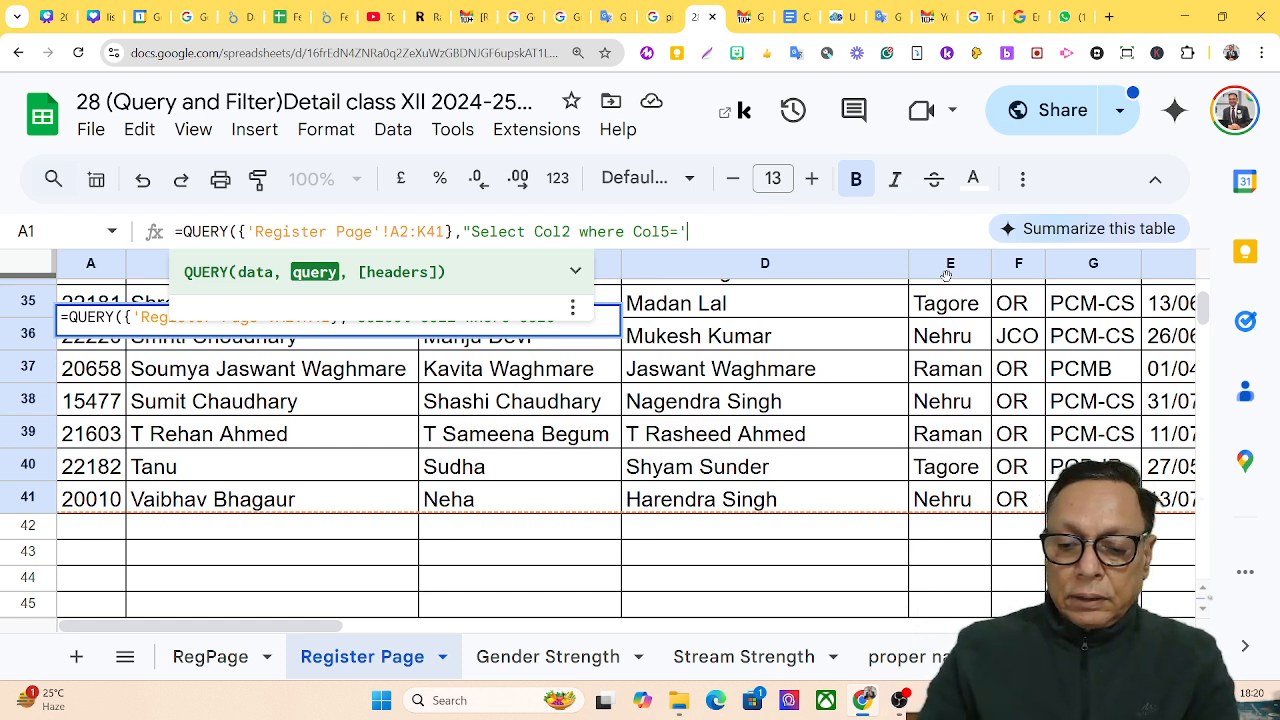
pyautogui.write('"')
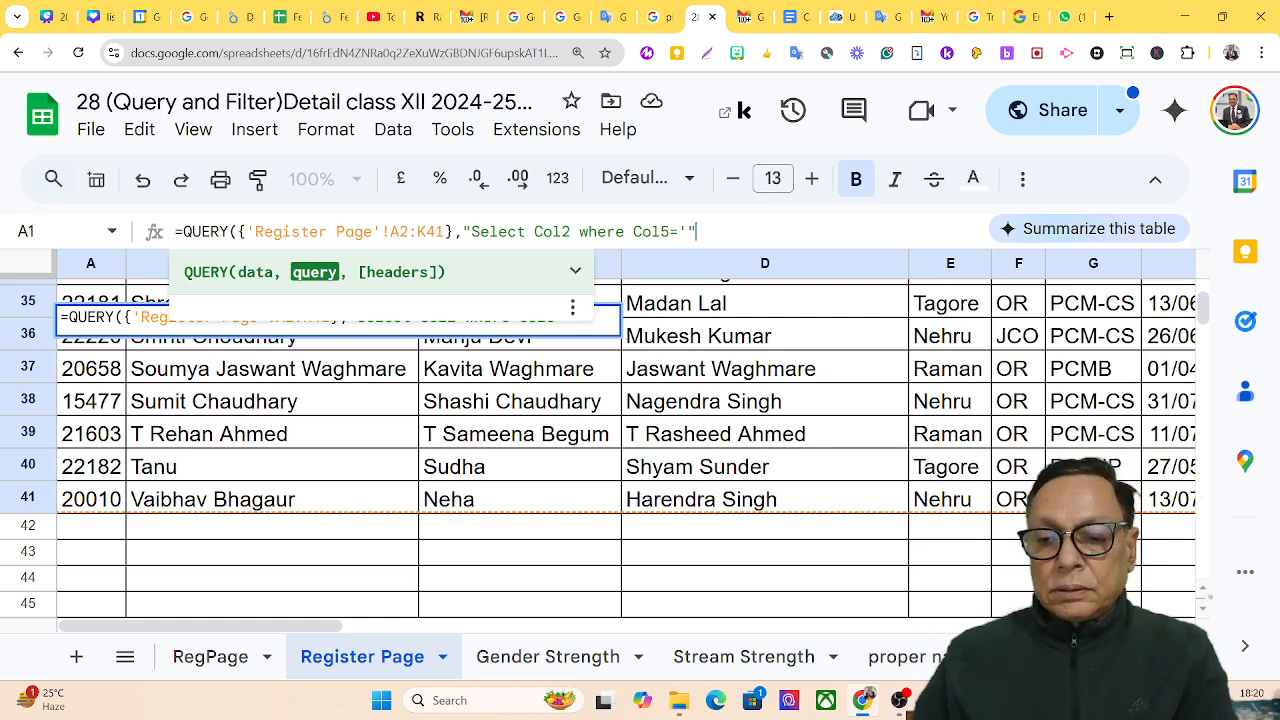
pyautogui.hscroll(3, 912, 660)
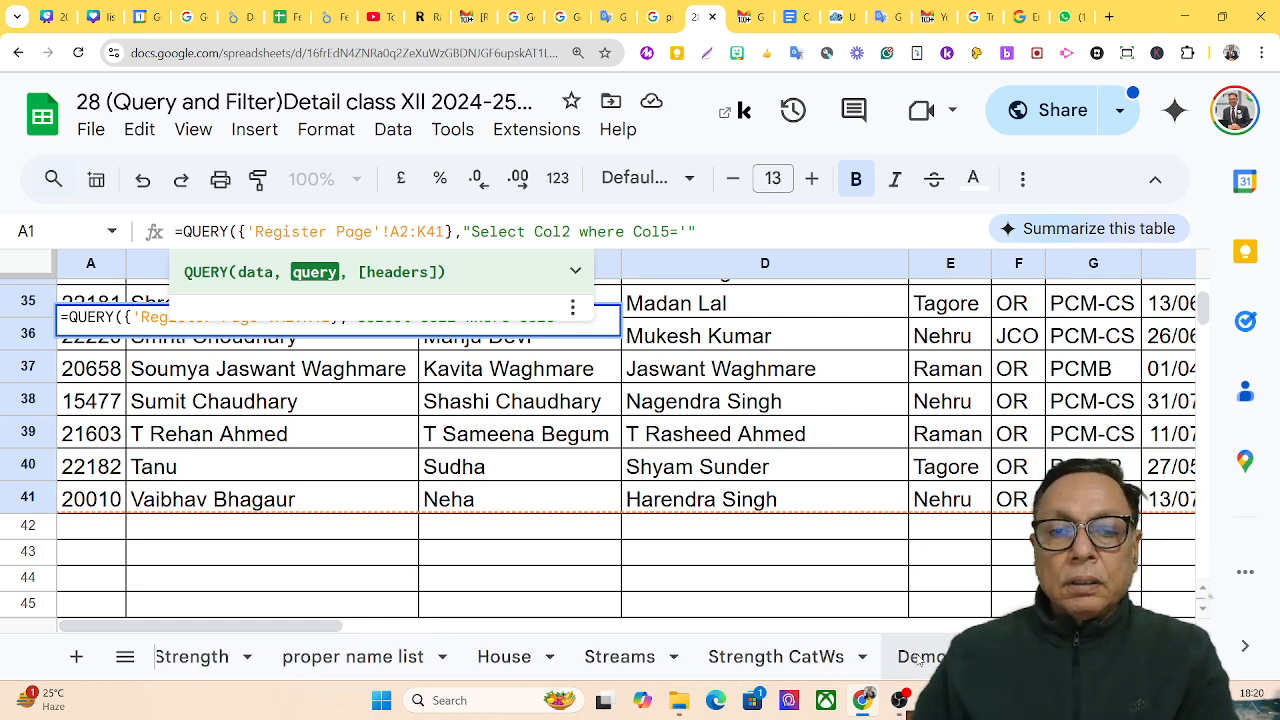
pyautogui.press('Return')
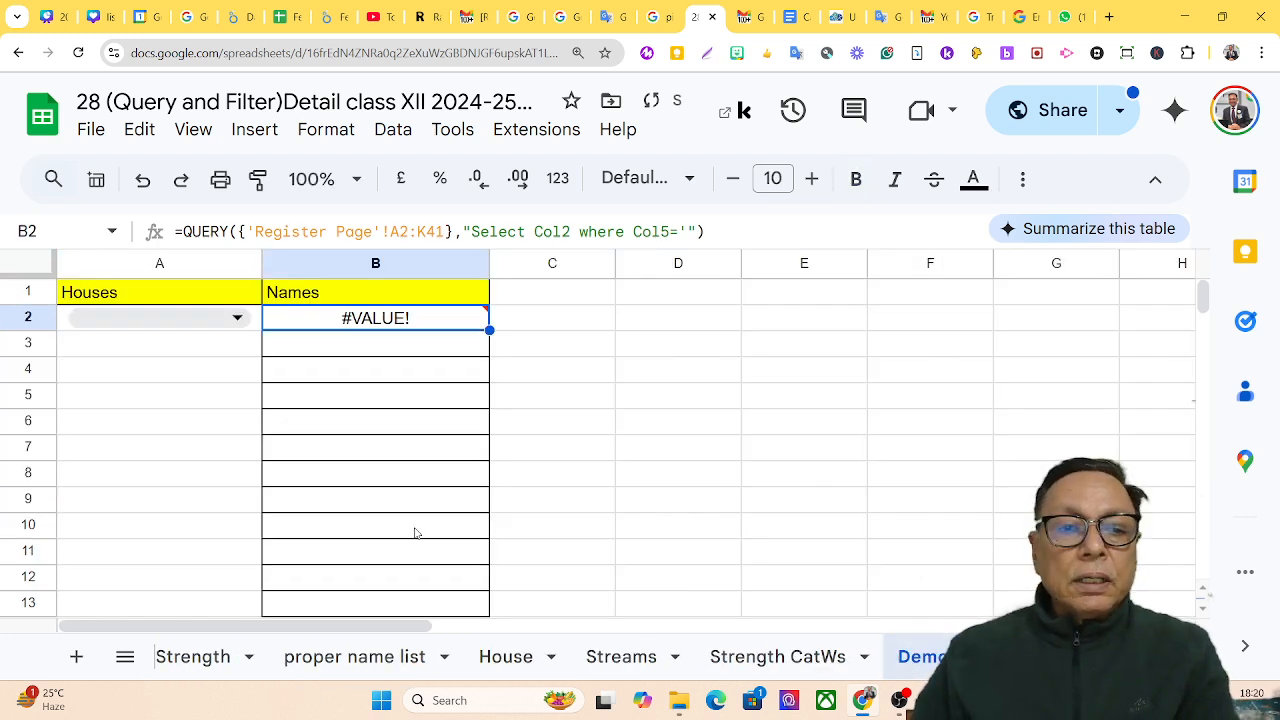
# Reopen the formula in B2 and join a reference to A2 after the query string, with an ampersand on each side.
pyautogui.click(133, 325)
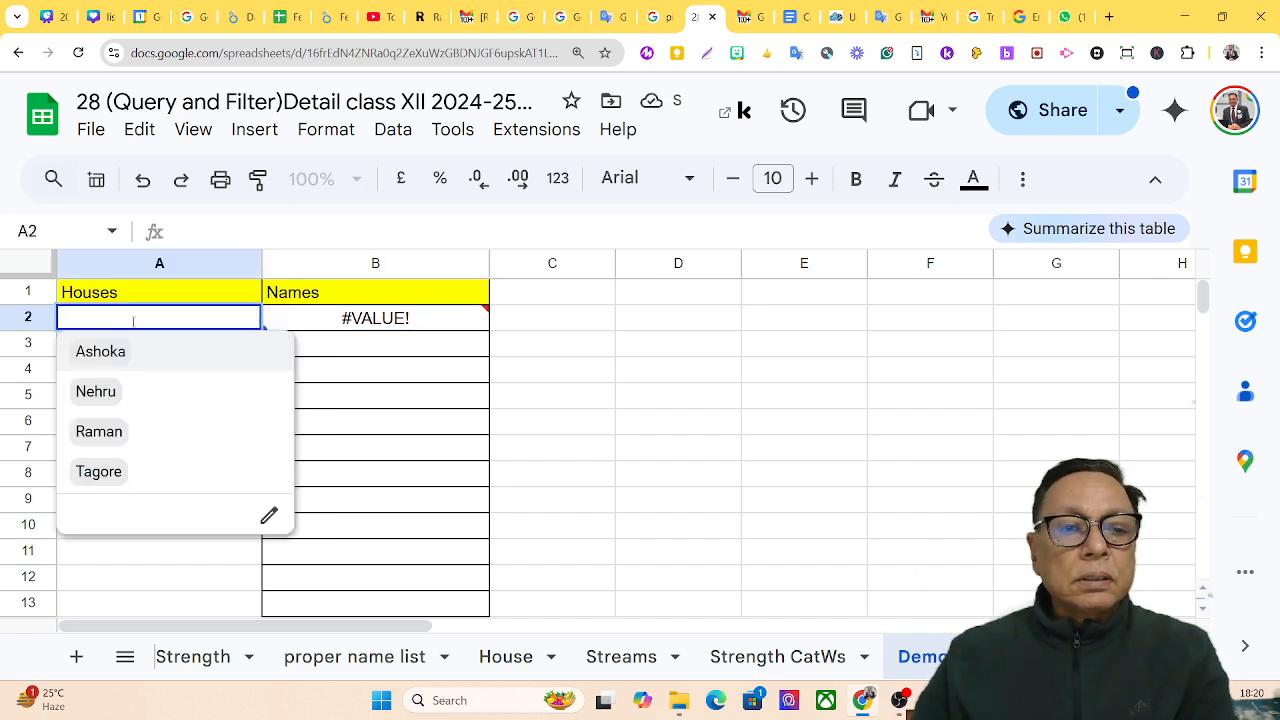
pyautogui.click(331, 325)
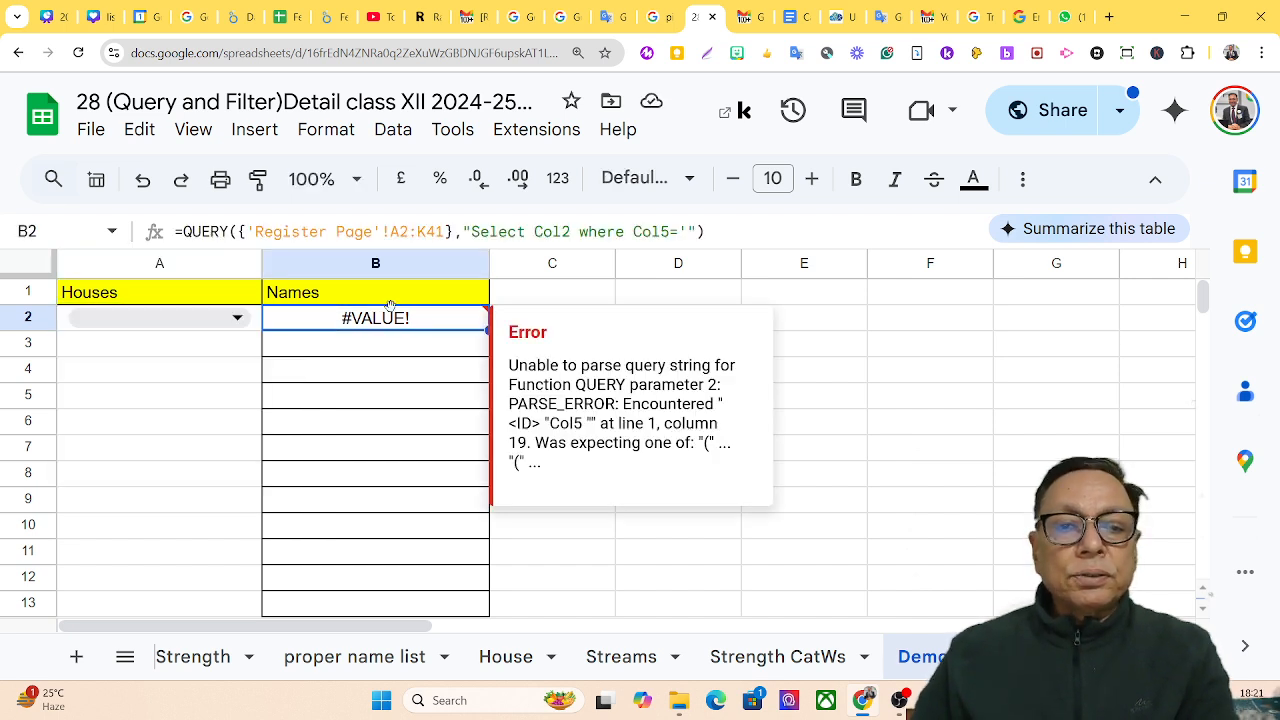
pyautogui.click(693, 230)
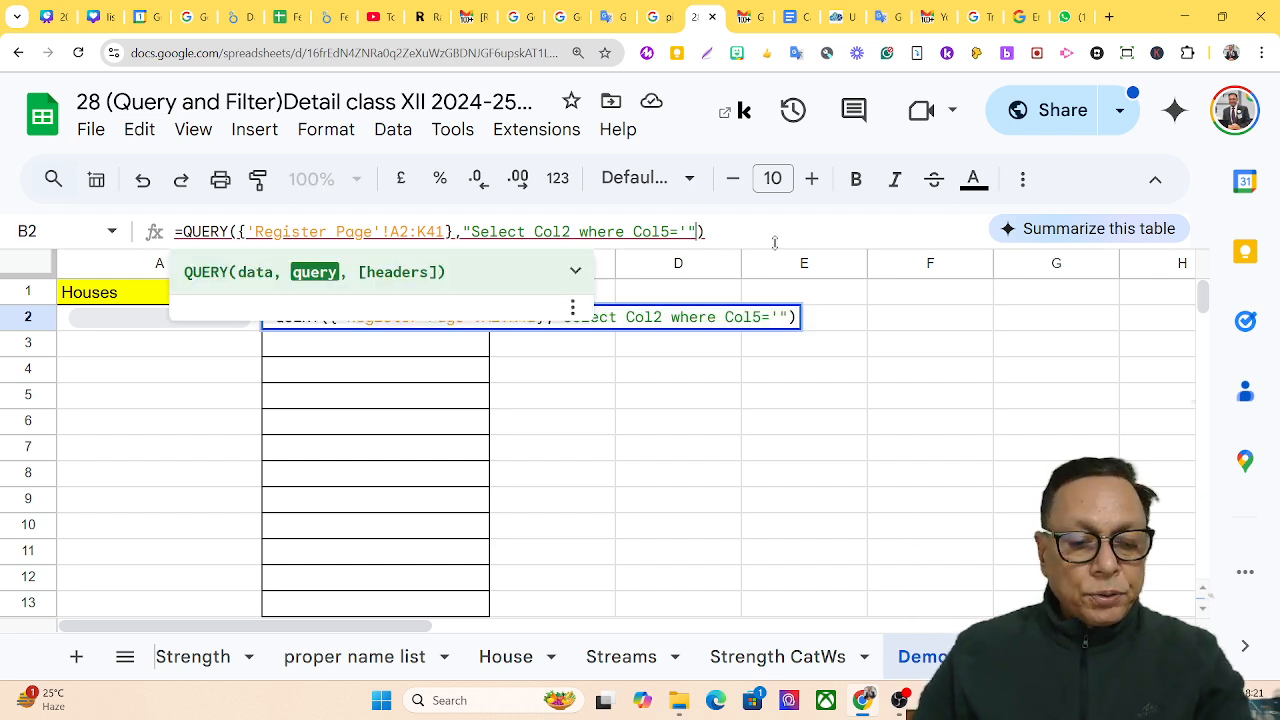
pyautogui.write('A2')
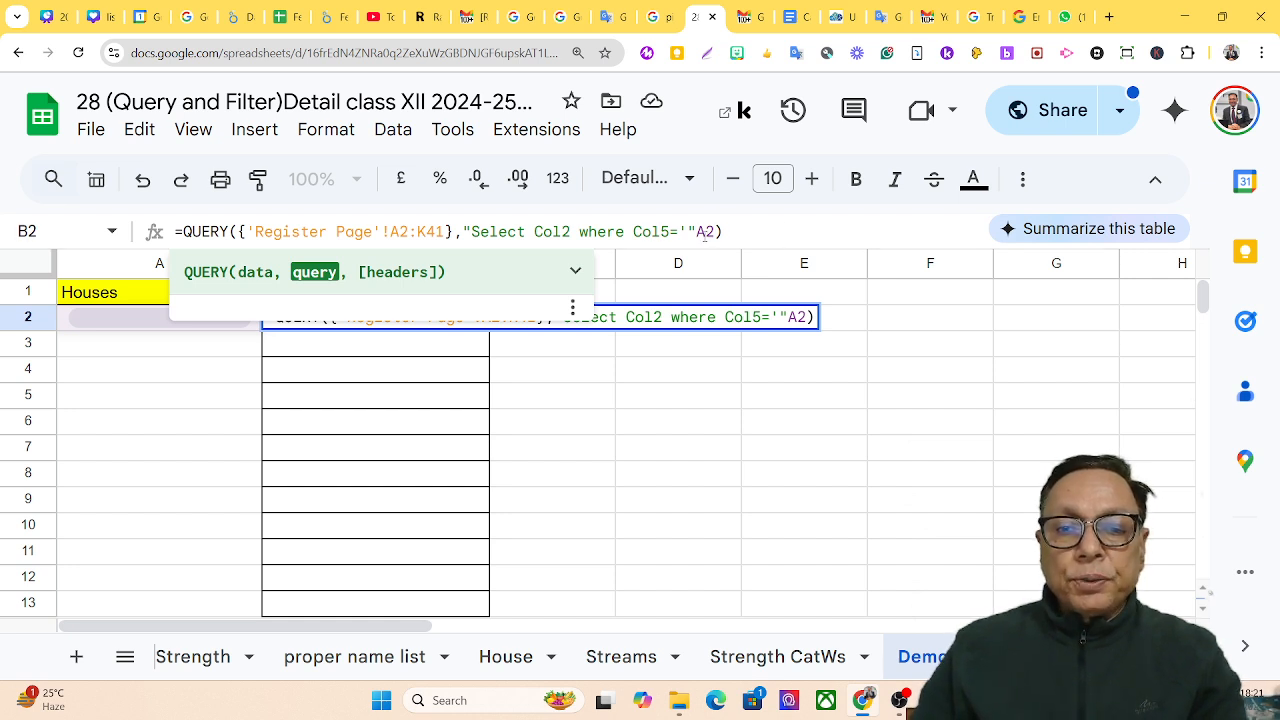
pyautogui.click(697, 233)
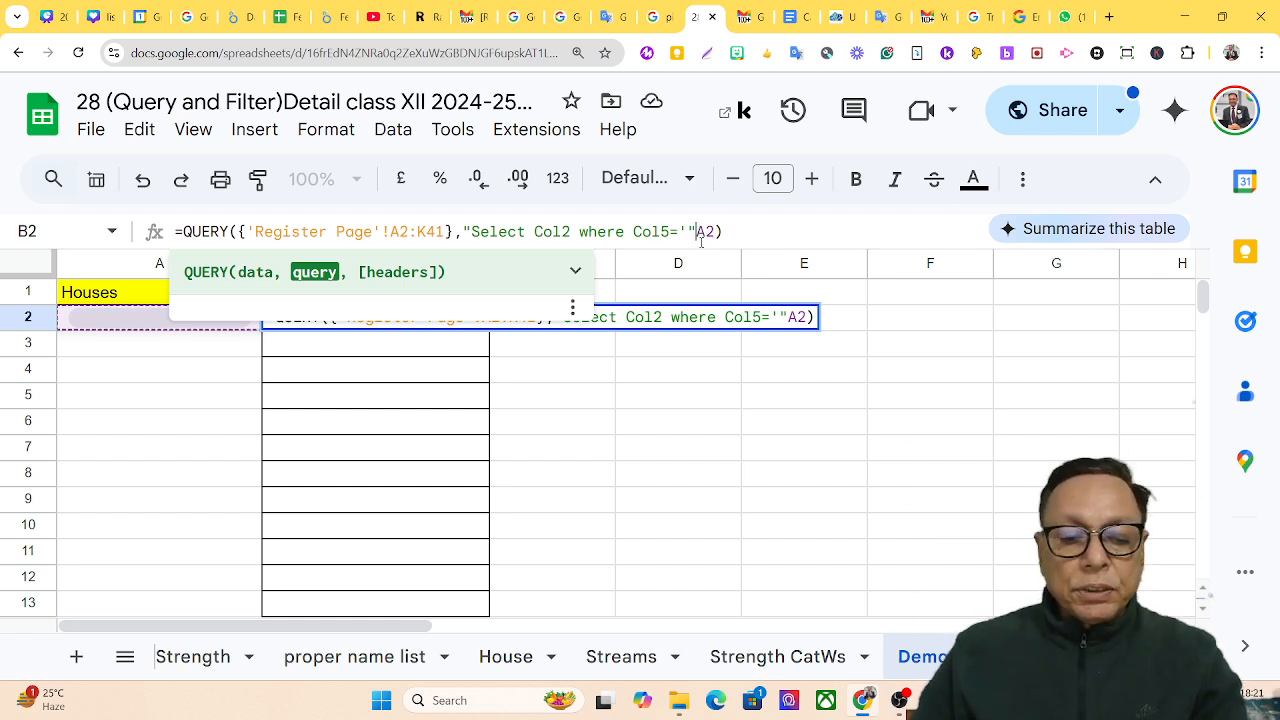
pyautogui.write('&')
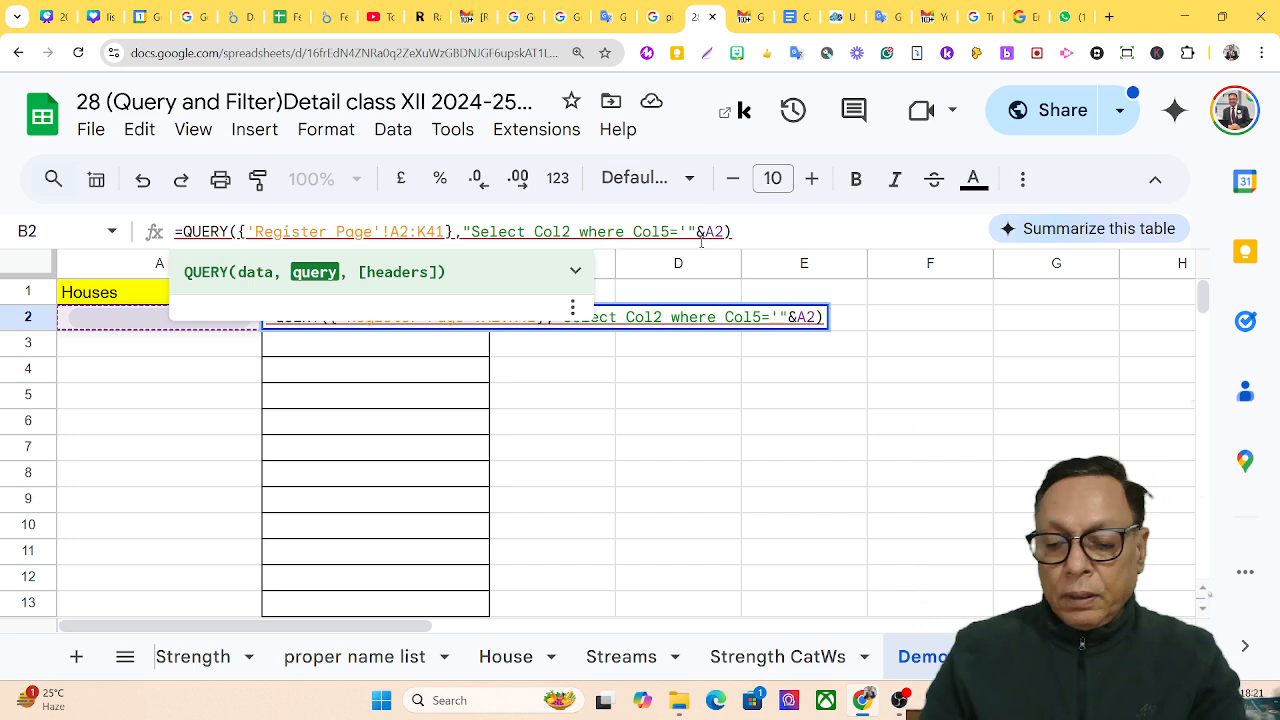
pyautogui.press('Right')
pyautogui.press('Right')
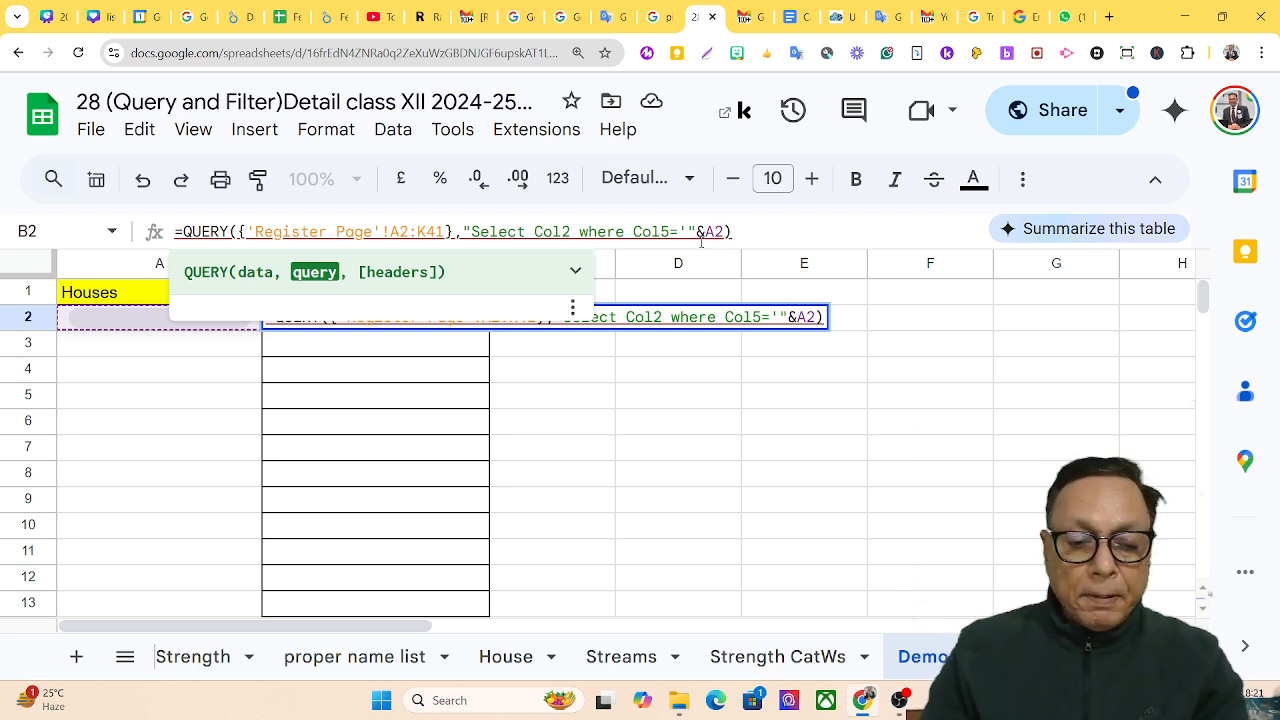
pyautogui.write('& ')
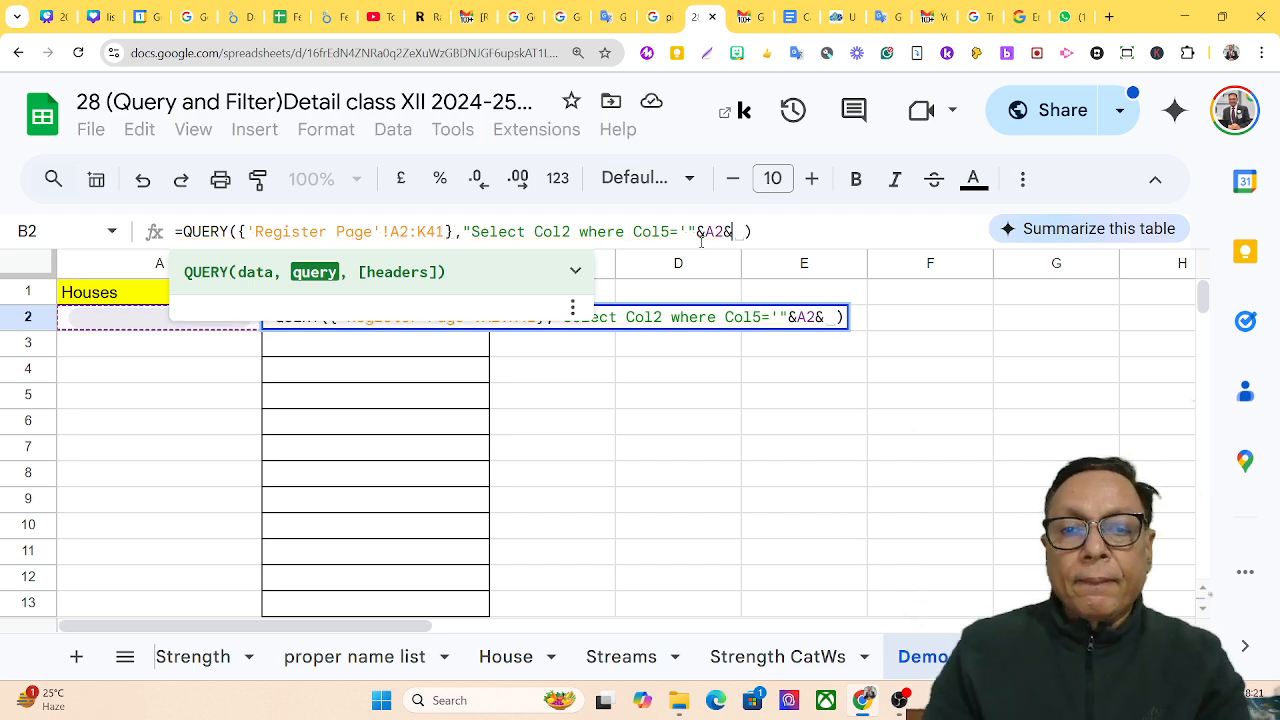
# Finish the condition with a single quote enclosed in double quotes, set the headers argument to 0 and enter the formula.
pyautogui.write('"')
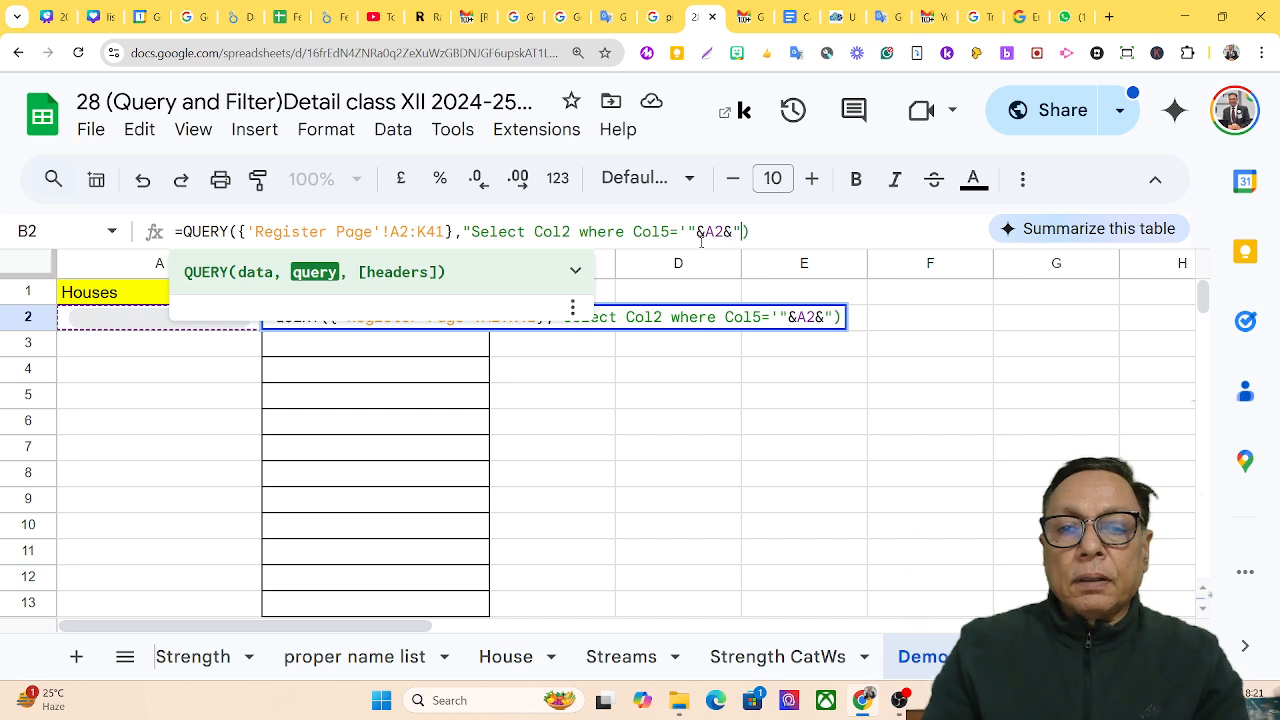
pyautogui.write("'")
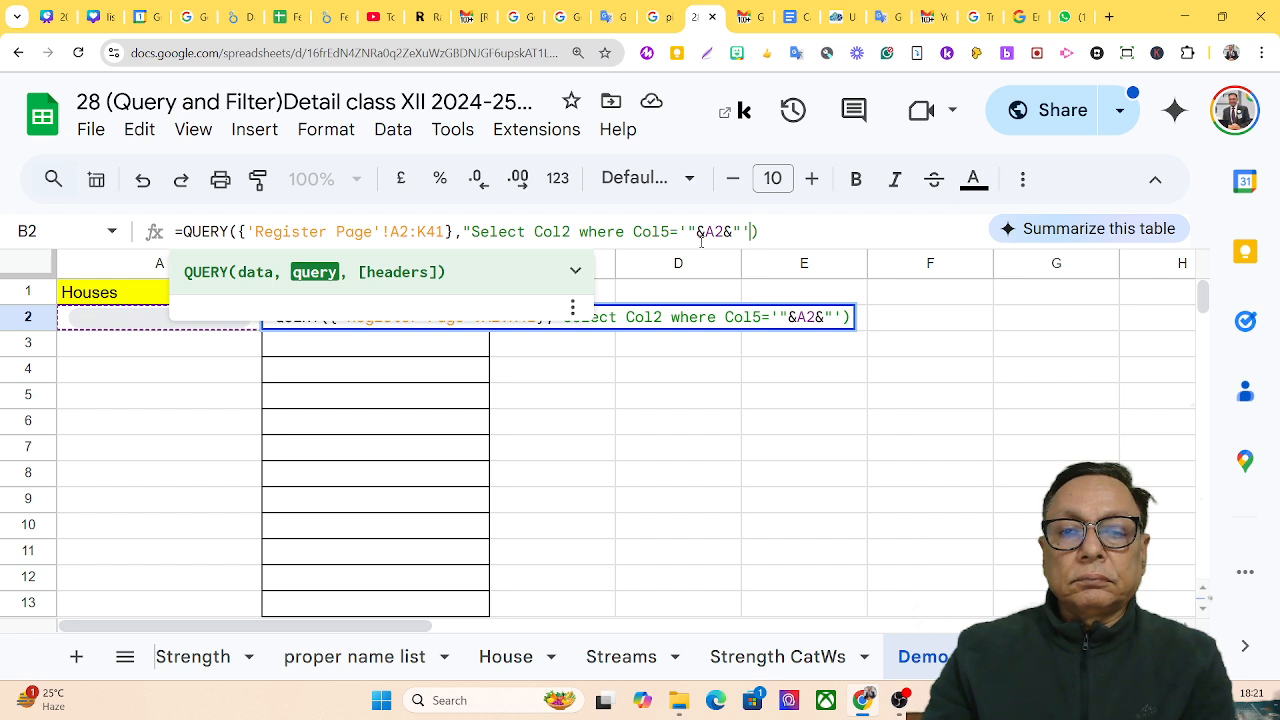
pyautogui.write('"\'')
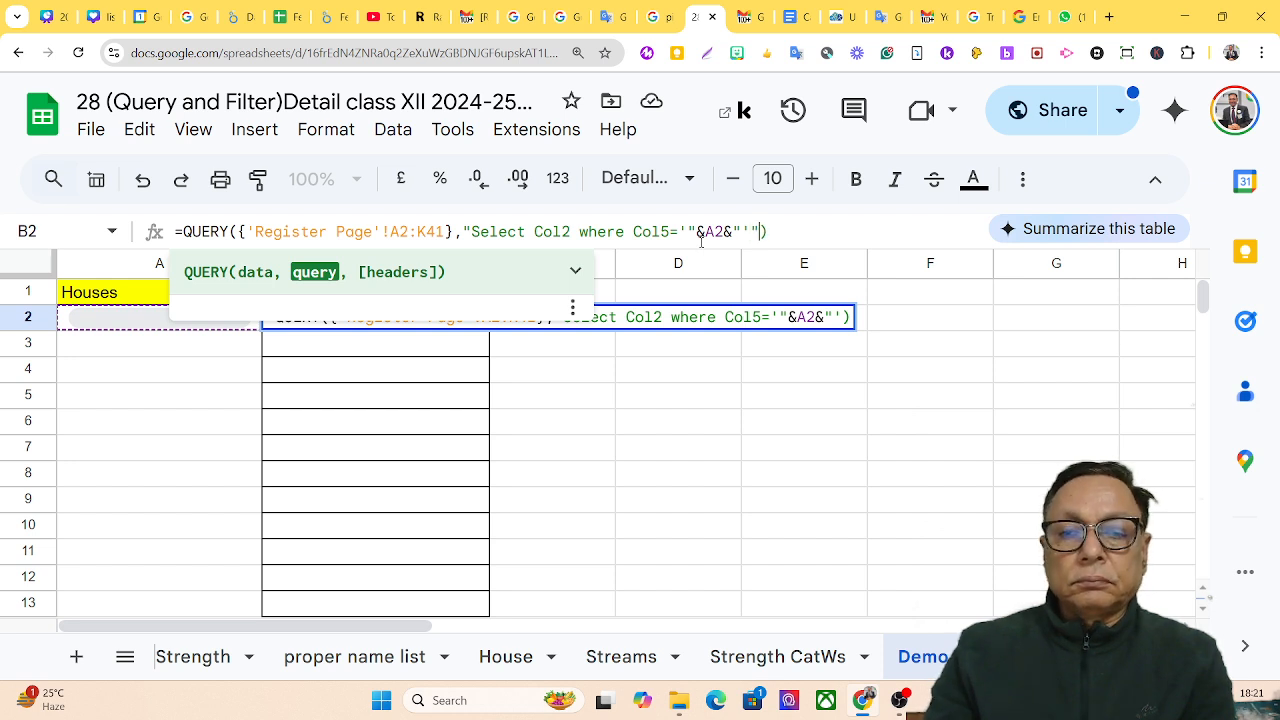
pyautogui.write('"')
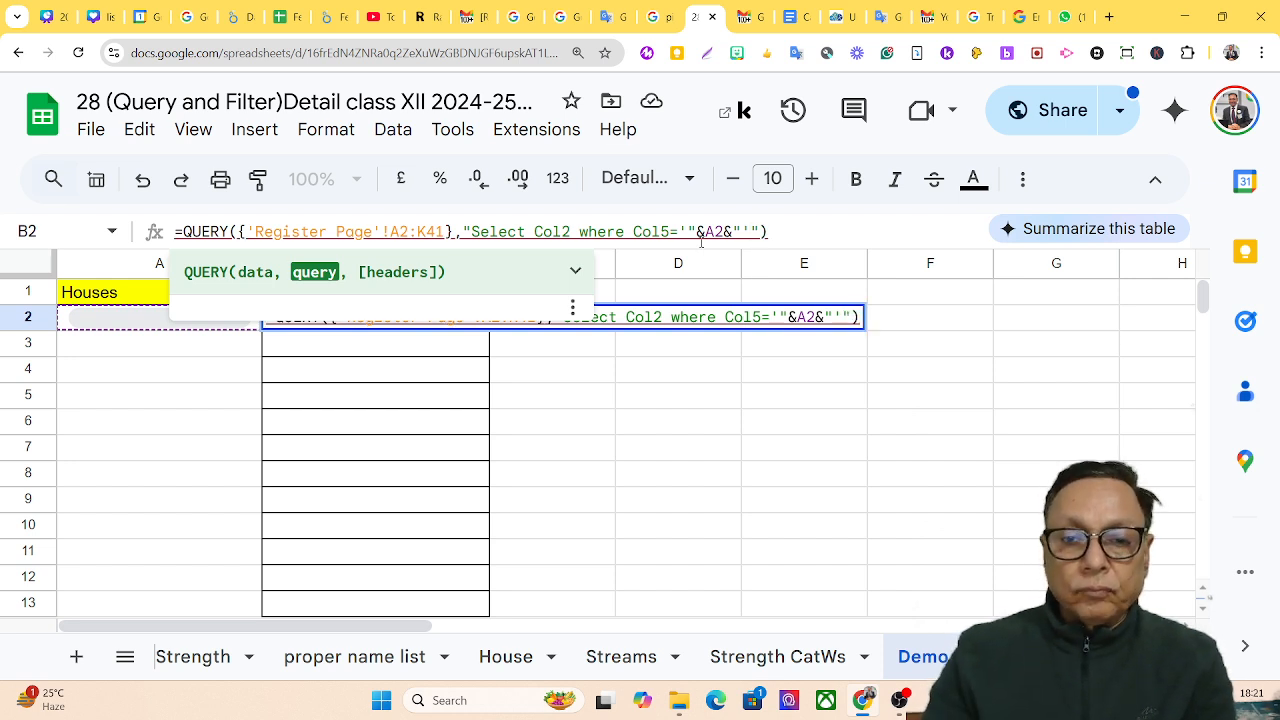
pyautogui.write(',')
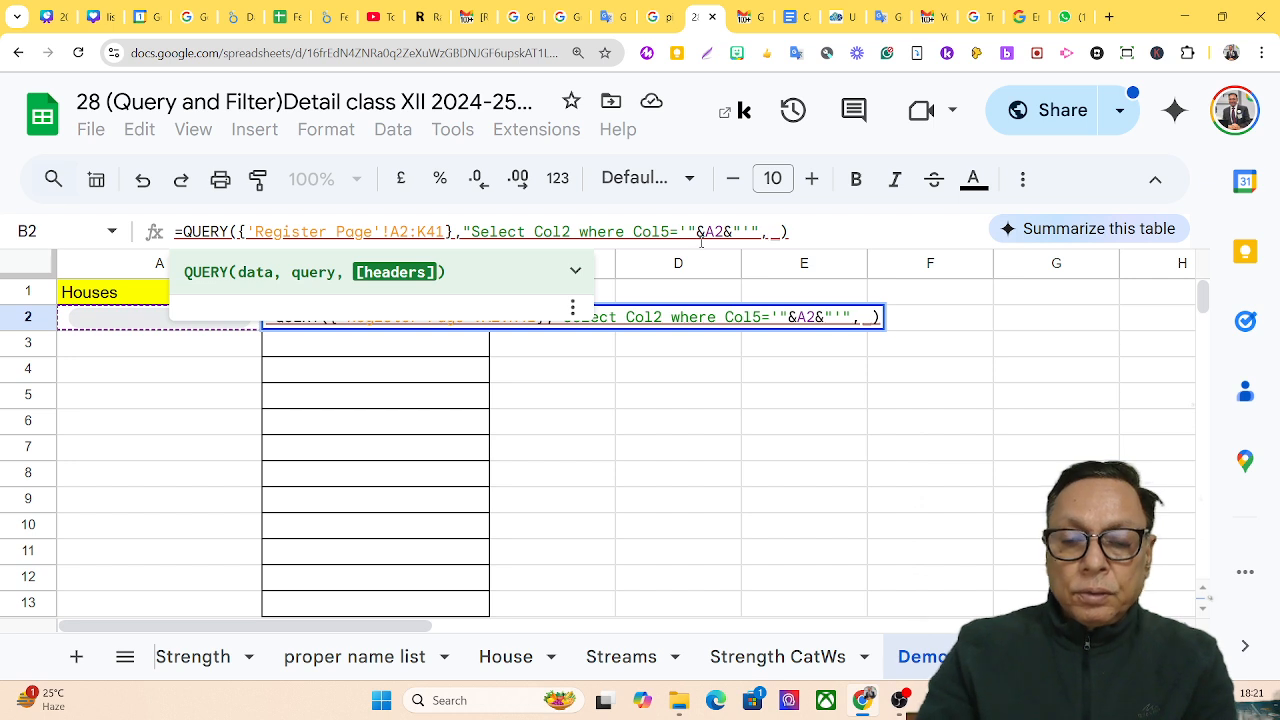
pyautogui.press('BackSpace')
pyautogui.write('0')
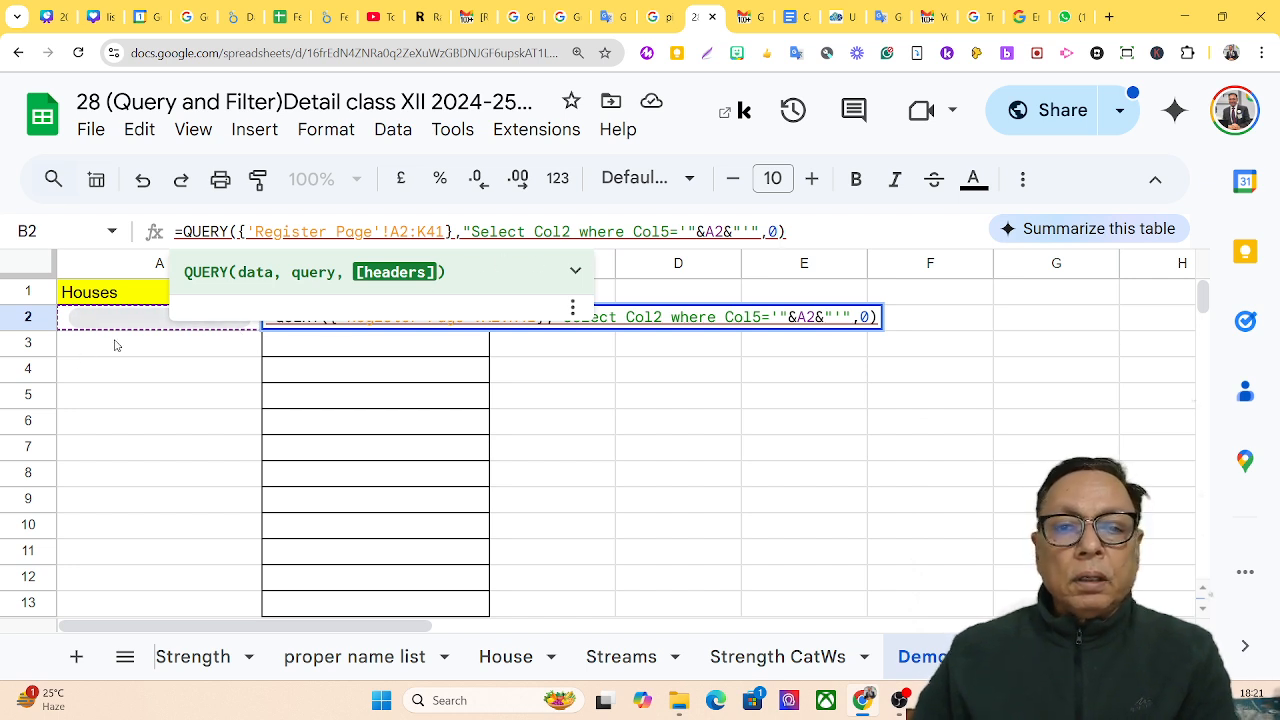
pyautogui.click(809, 228)
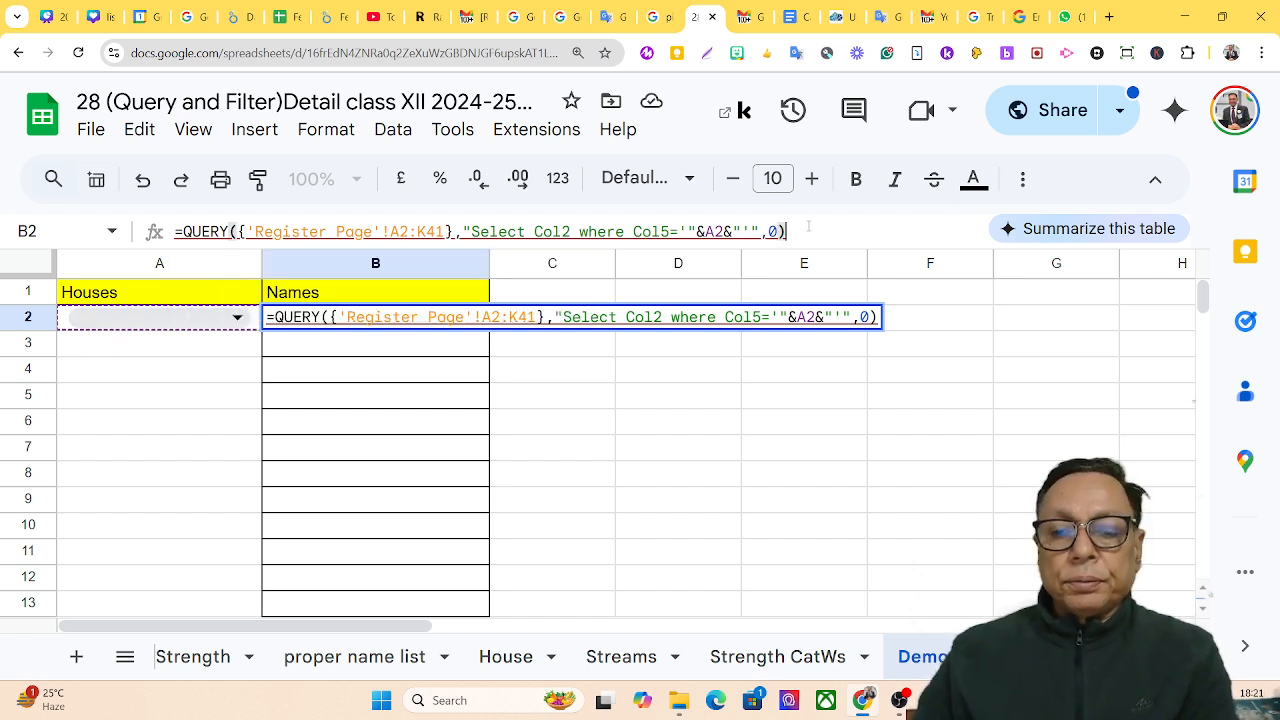
pyautogui.press('Return')
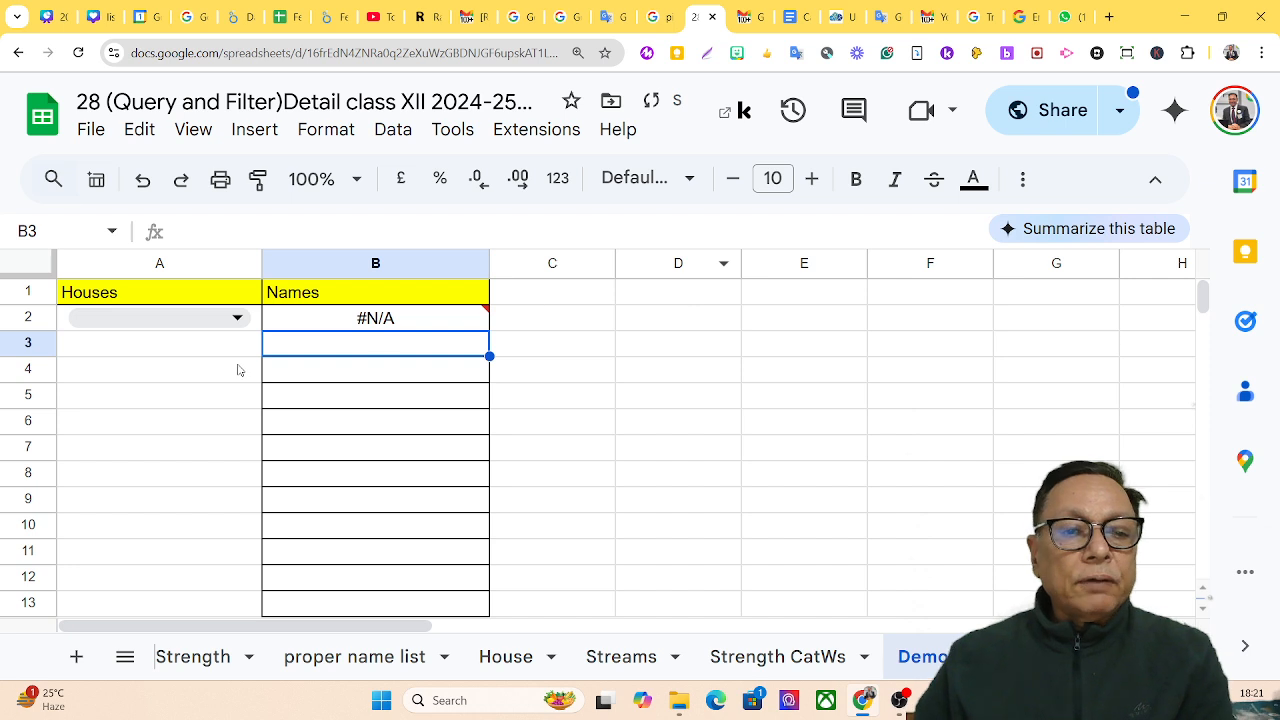
# Test the formula by choosing Ashoka, Nehru, Raman and Tagore in turn from the house dropdown in A2.
pyautogui.click(215, 319)
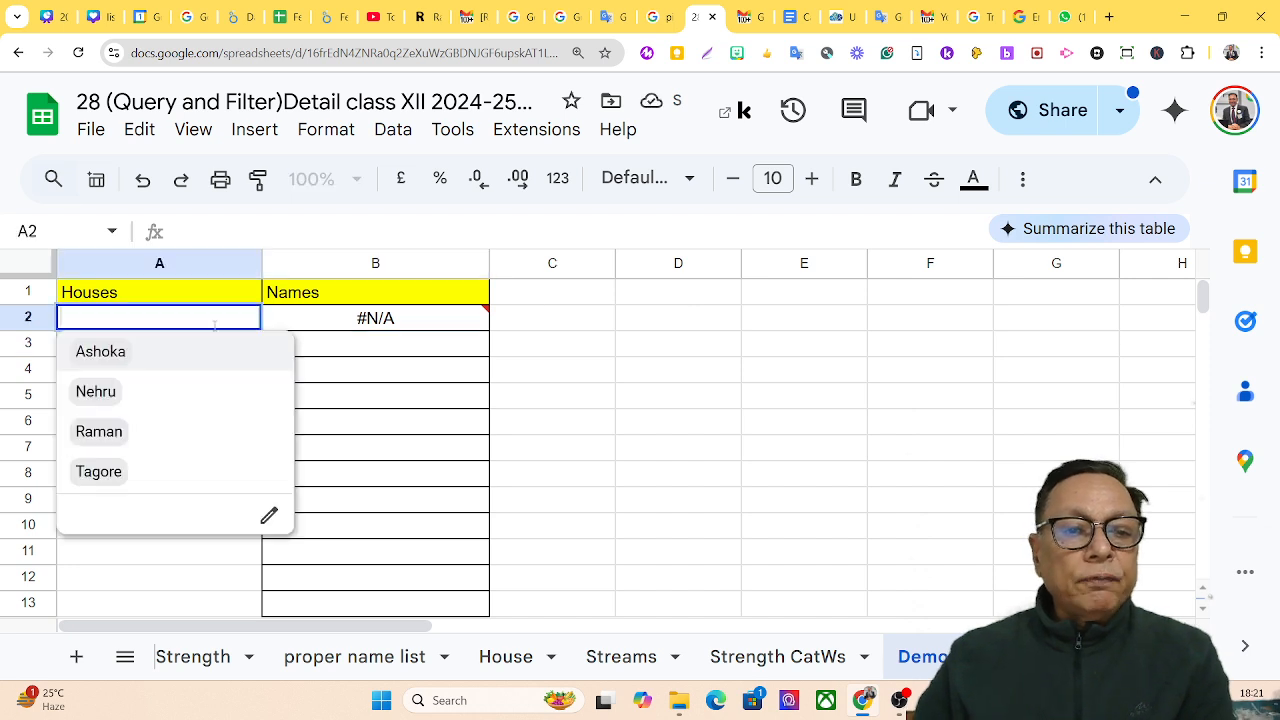
pyautogui.click(130, 352)
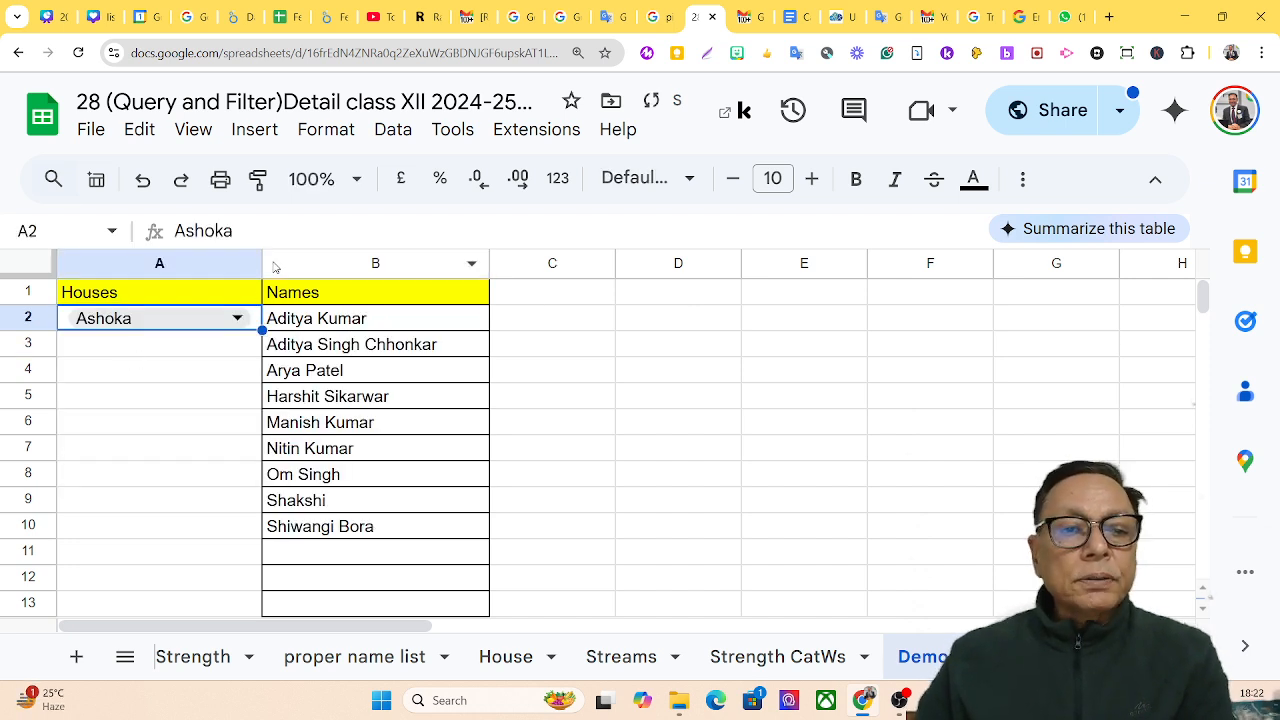
pyautogui.click(316, 320)
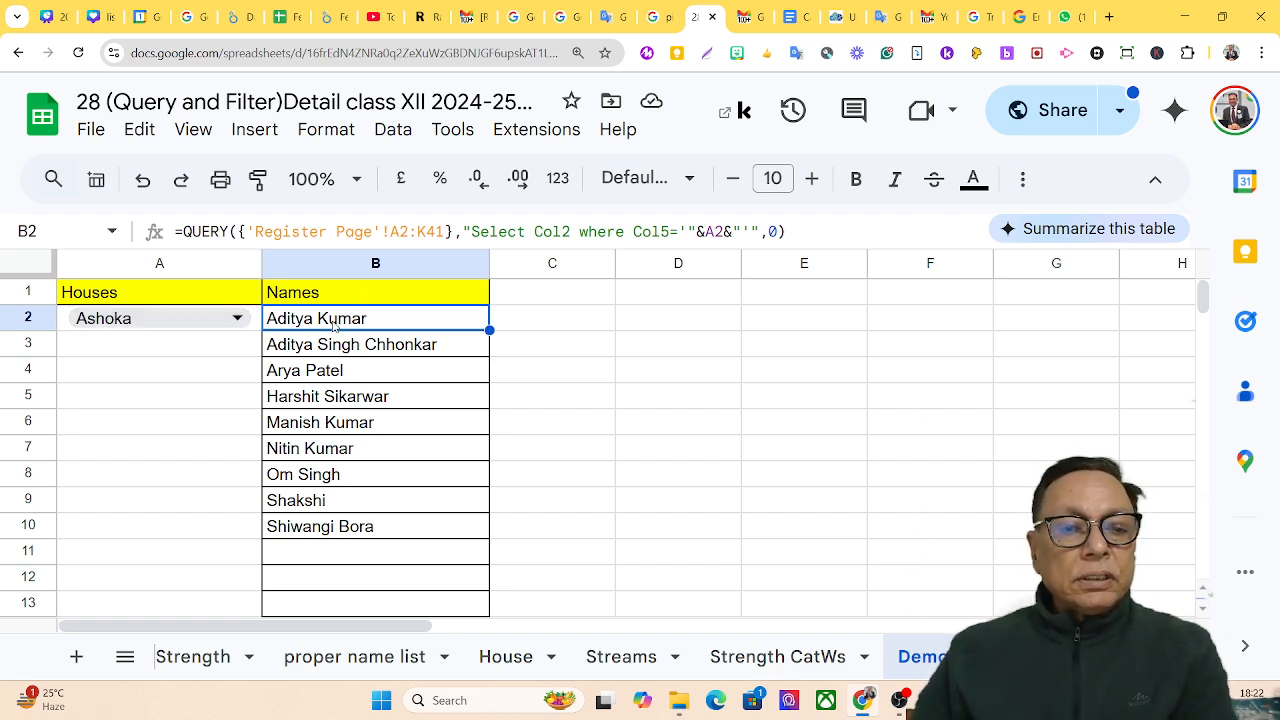
pyautogui.click(236, 320)
pyautogui.click(116, 396)
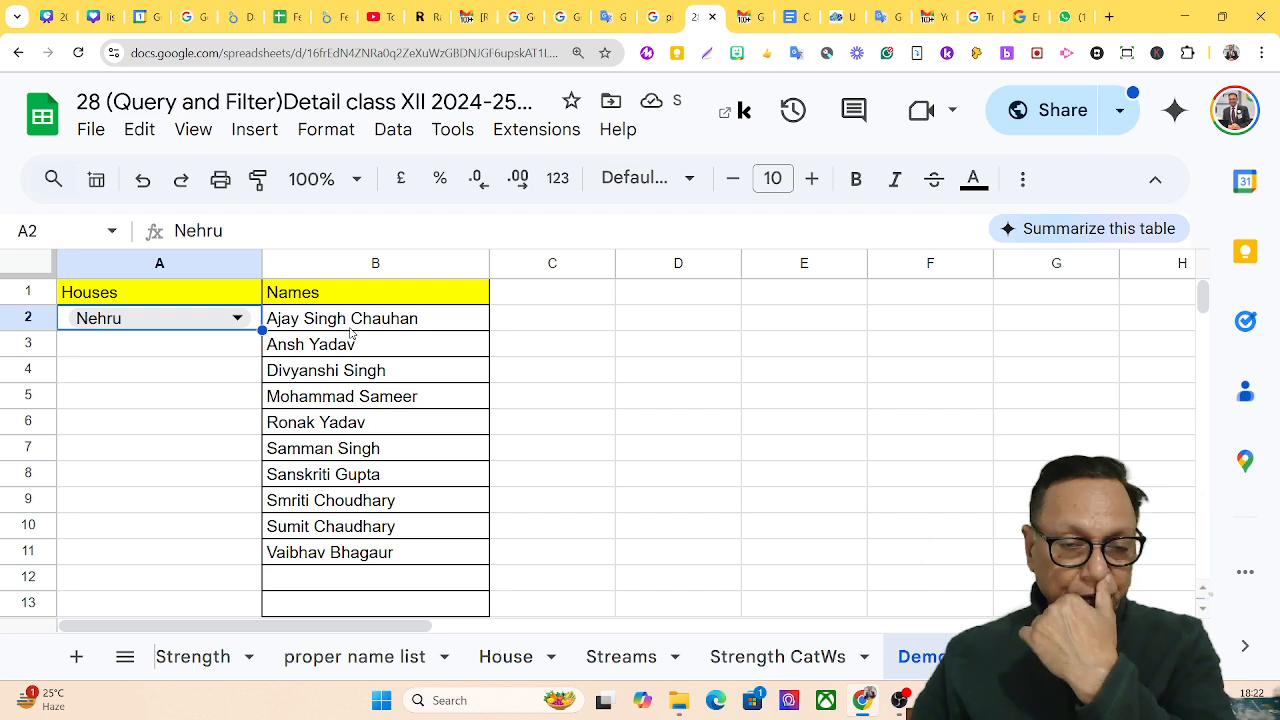
pyautogui.click(235, 321)
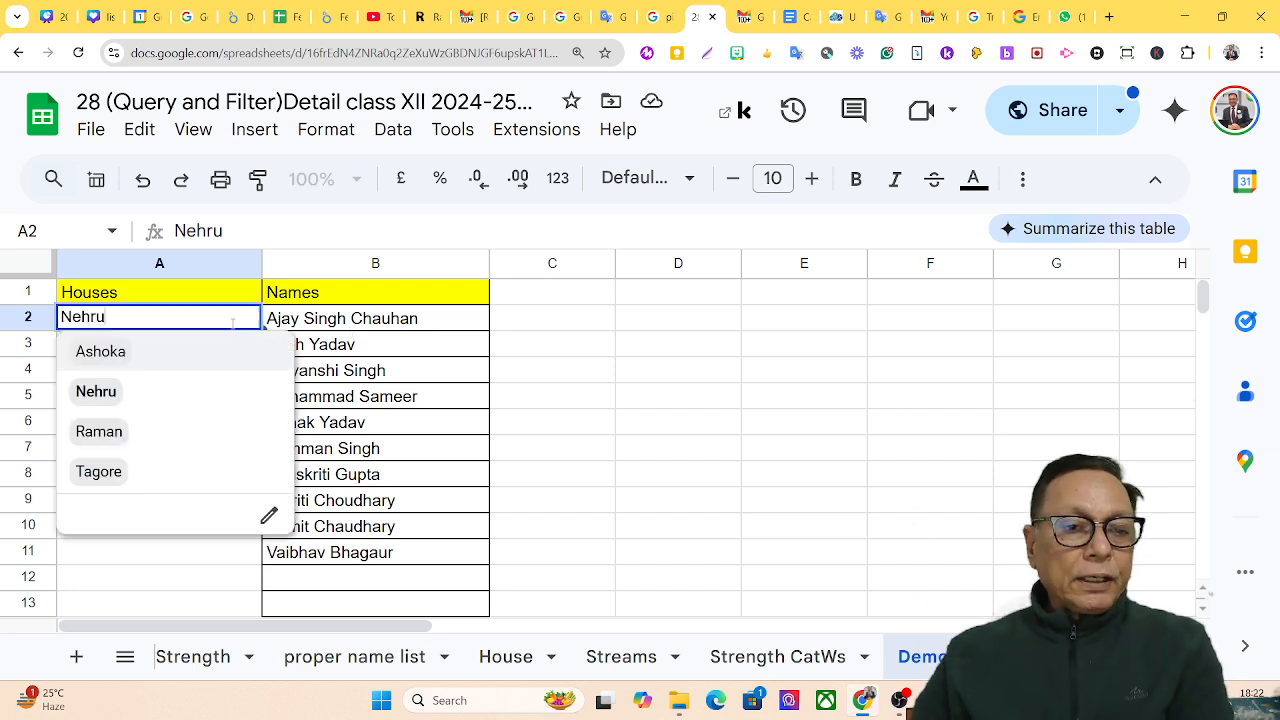
pyautogui.click(130, 444)
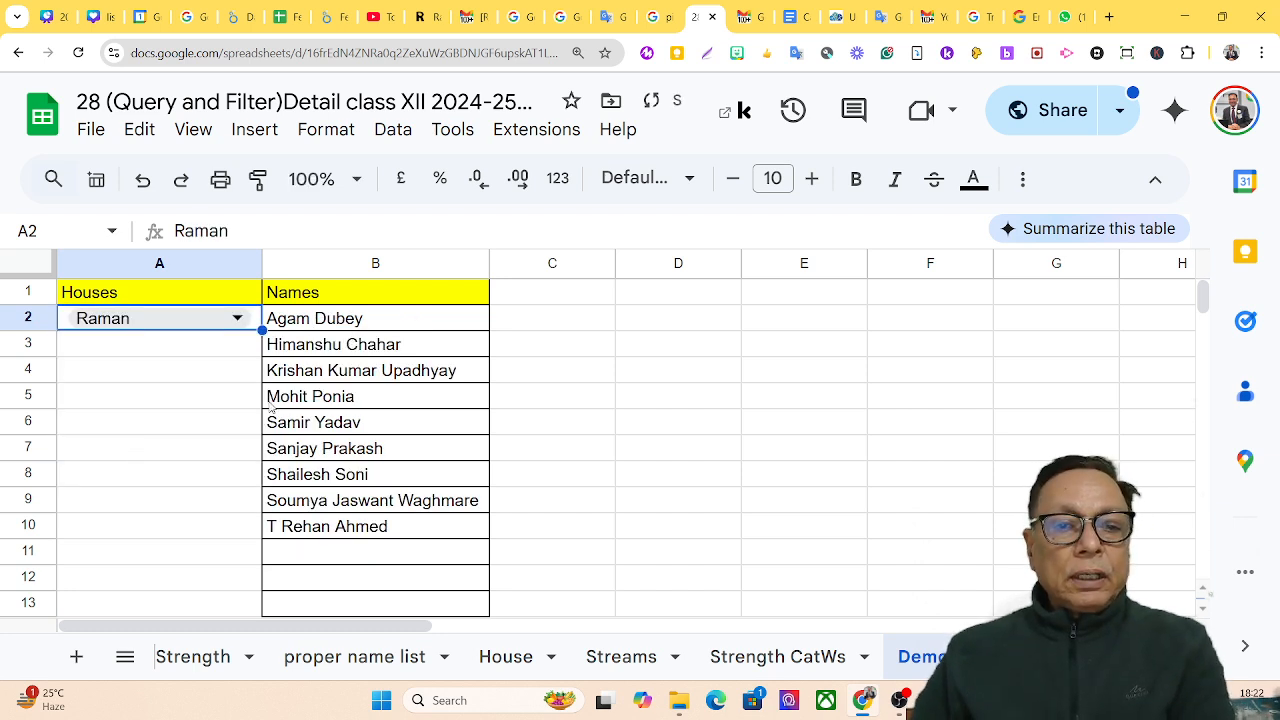
pyautogui.click(237, 318)
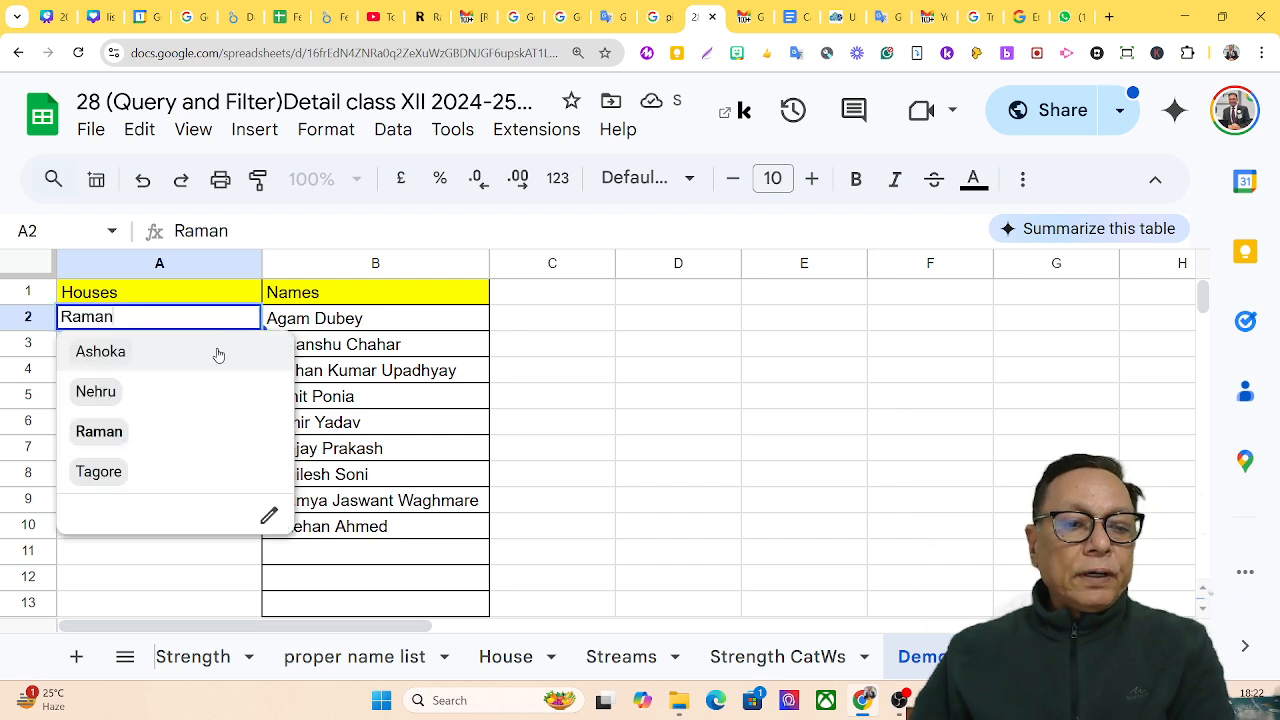
pyautogui.click(142, 469)
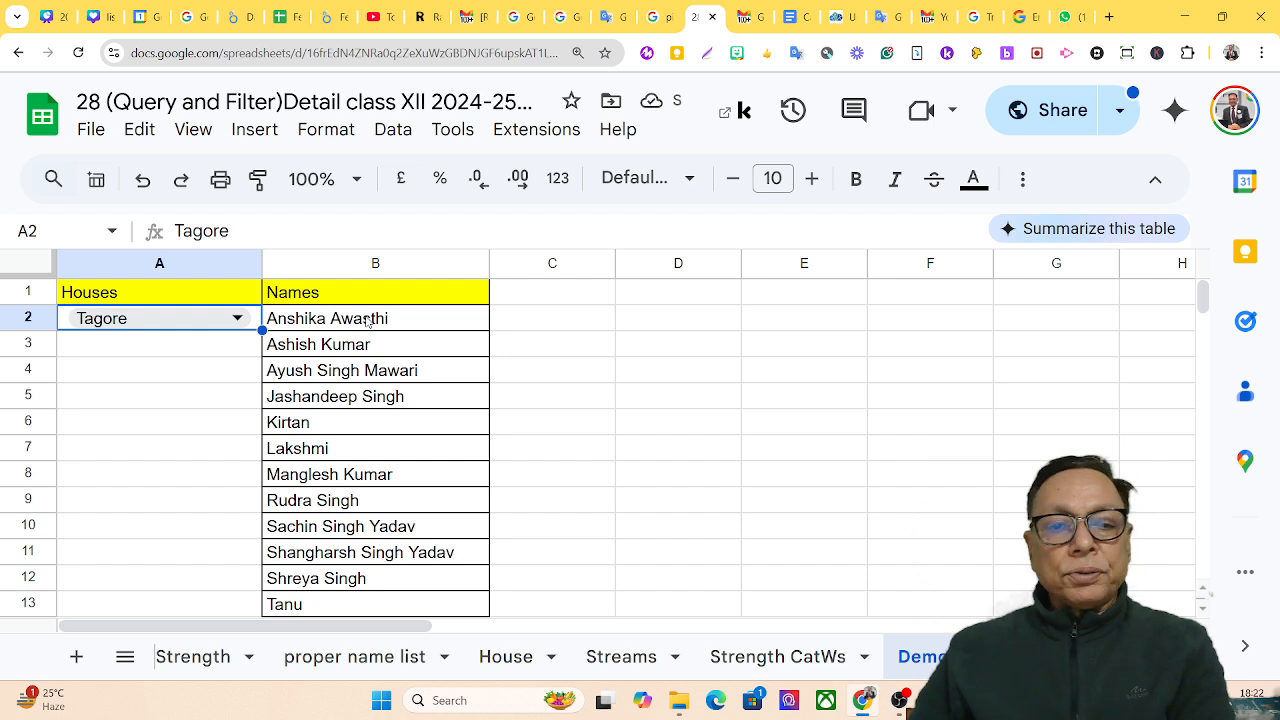
# Open the formula in B2 and highlight its &A2& part to examine how the dropdown cell is referenced.
pyautogui.click(332, 322)
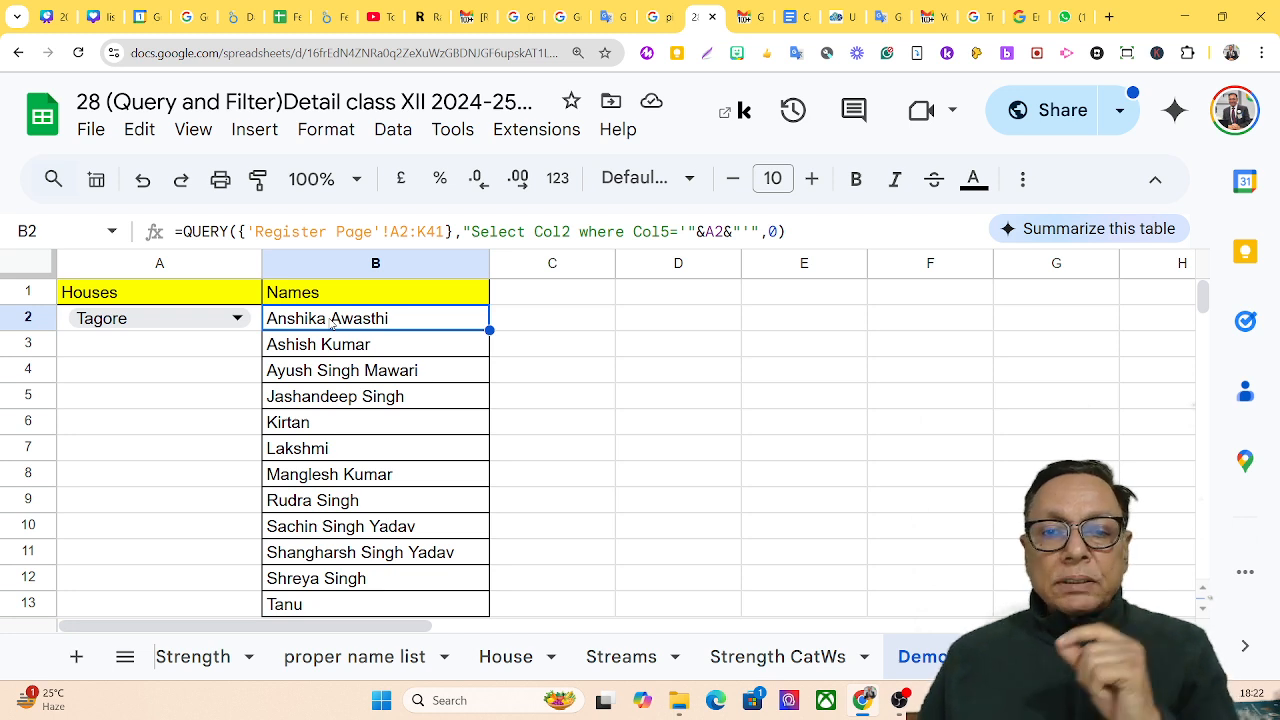
pyautogui.click(734, 231)
pyautogui.moveTo(733, 231); pyautogui.dragTo(697, 231)
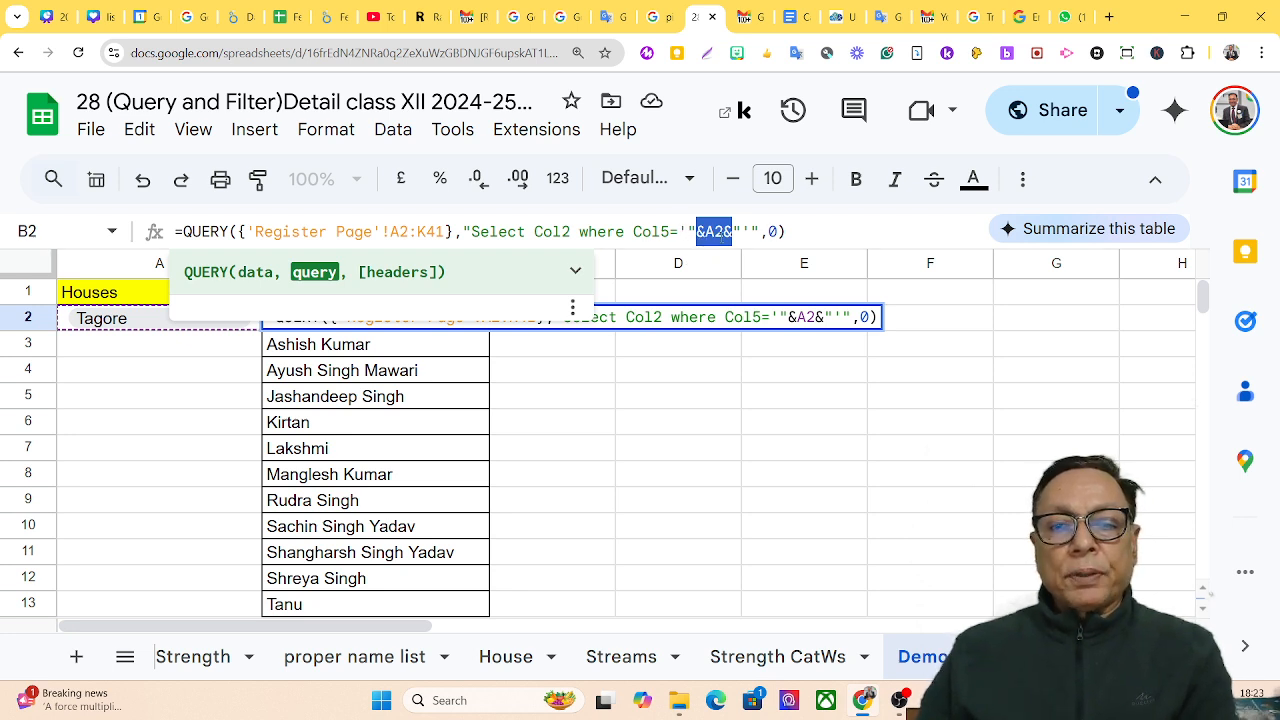
# Highlight the "&A2&" part of the B2 formula, including its double quotes, to examine how the dropdown reference is enclosed.
pyautogui.click(737, 232)
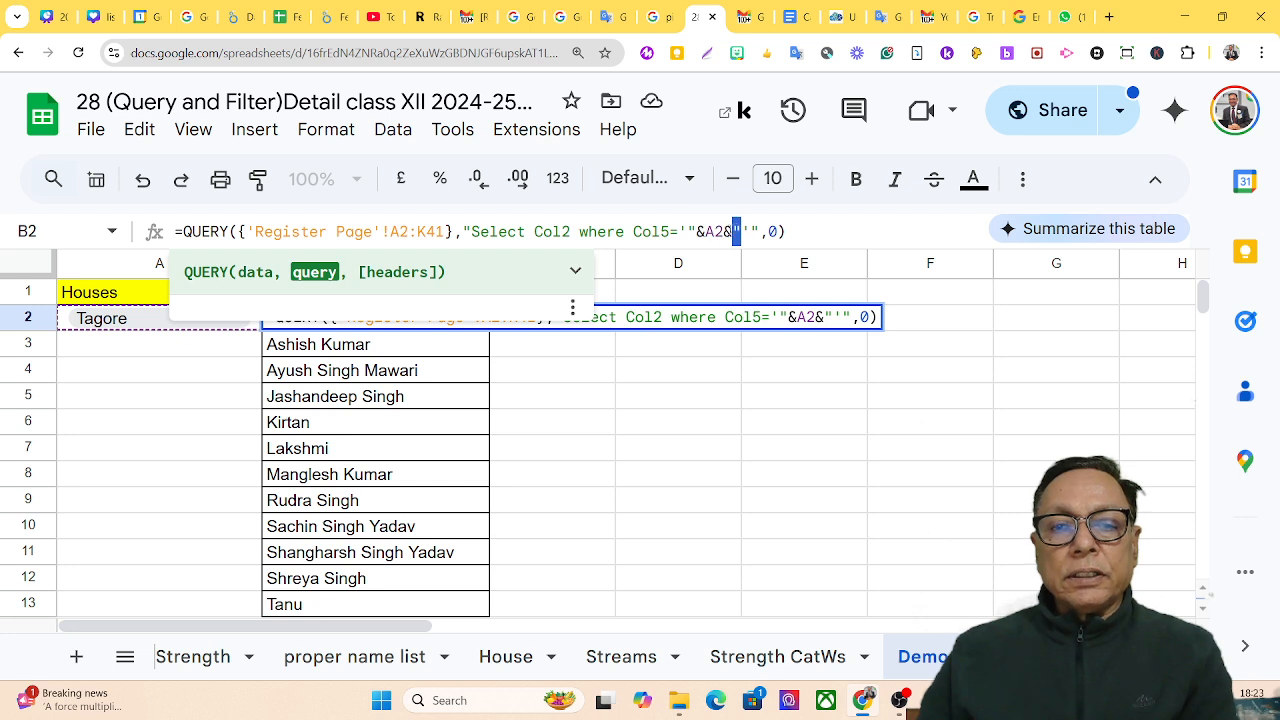
pyautogui.moveTo(737, 232); pyautogui.dragTo(688, 232)
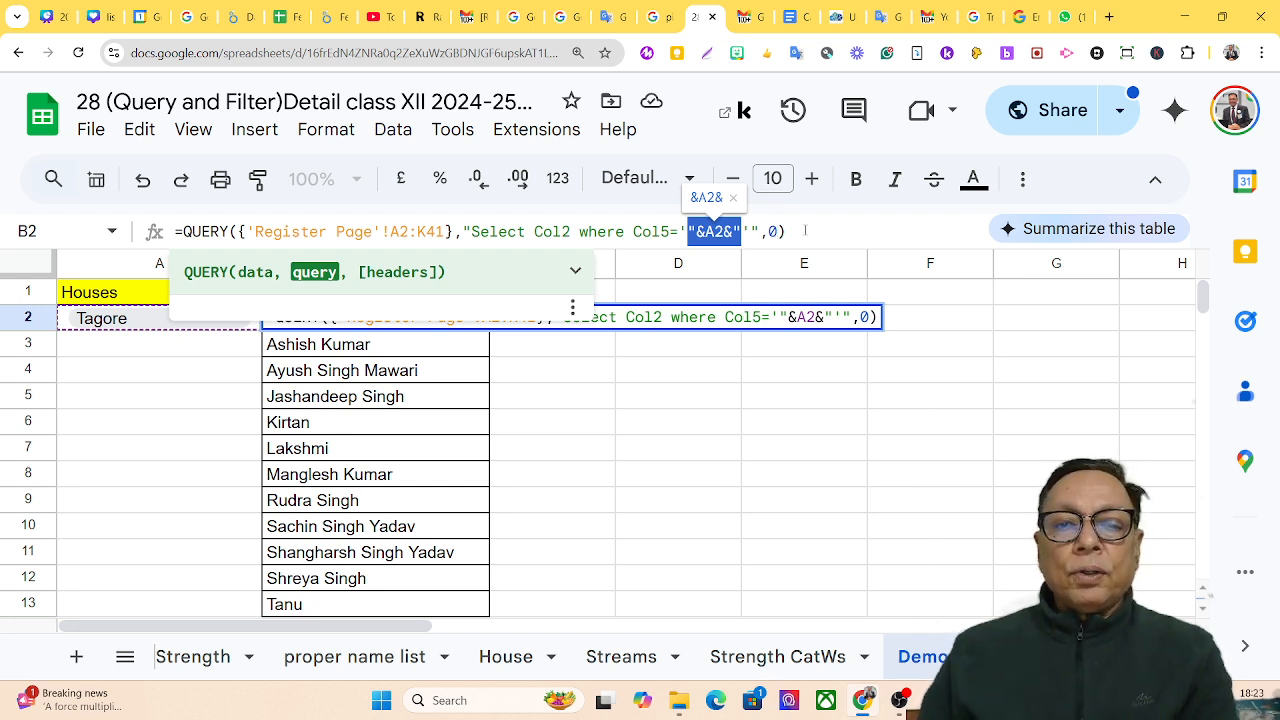
pyautogui.click(805, 230)
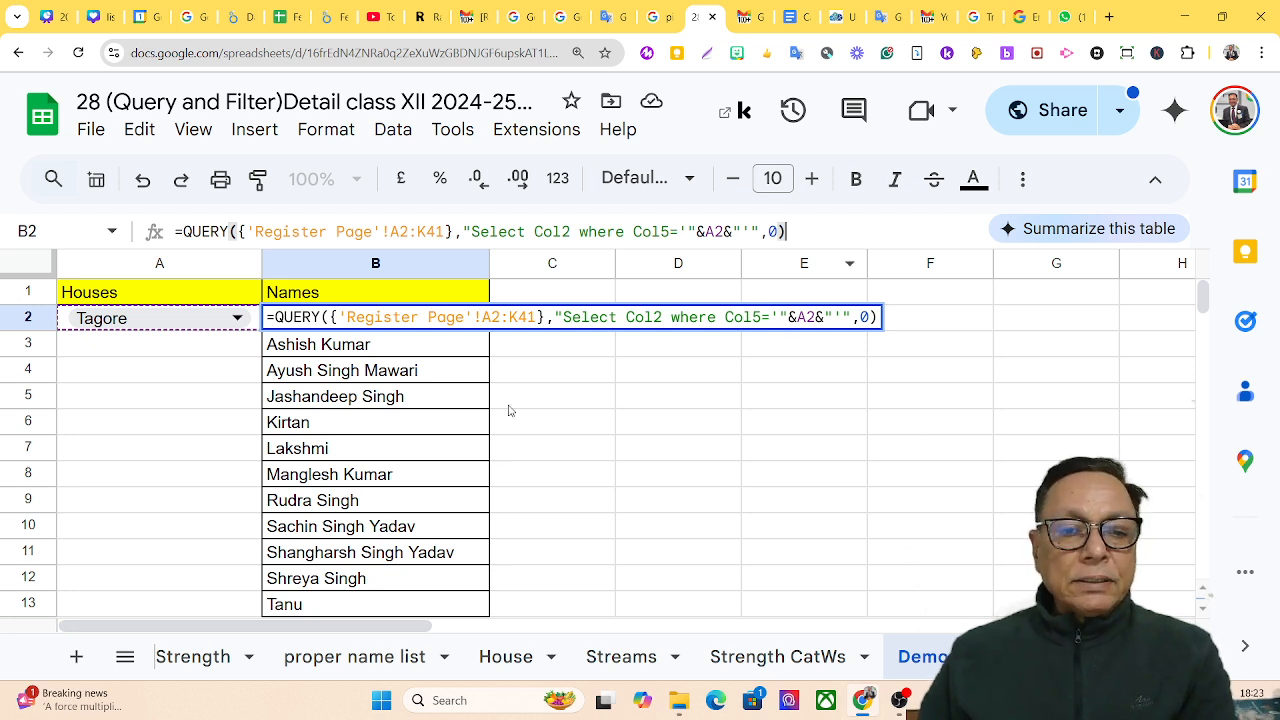
# Choose Ashoka from the house dropdown in A2, then review the dropdown's options and close it without changing the choice.
pyautogui.click(205, 320)
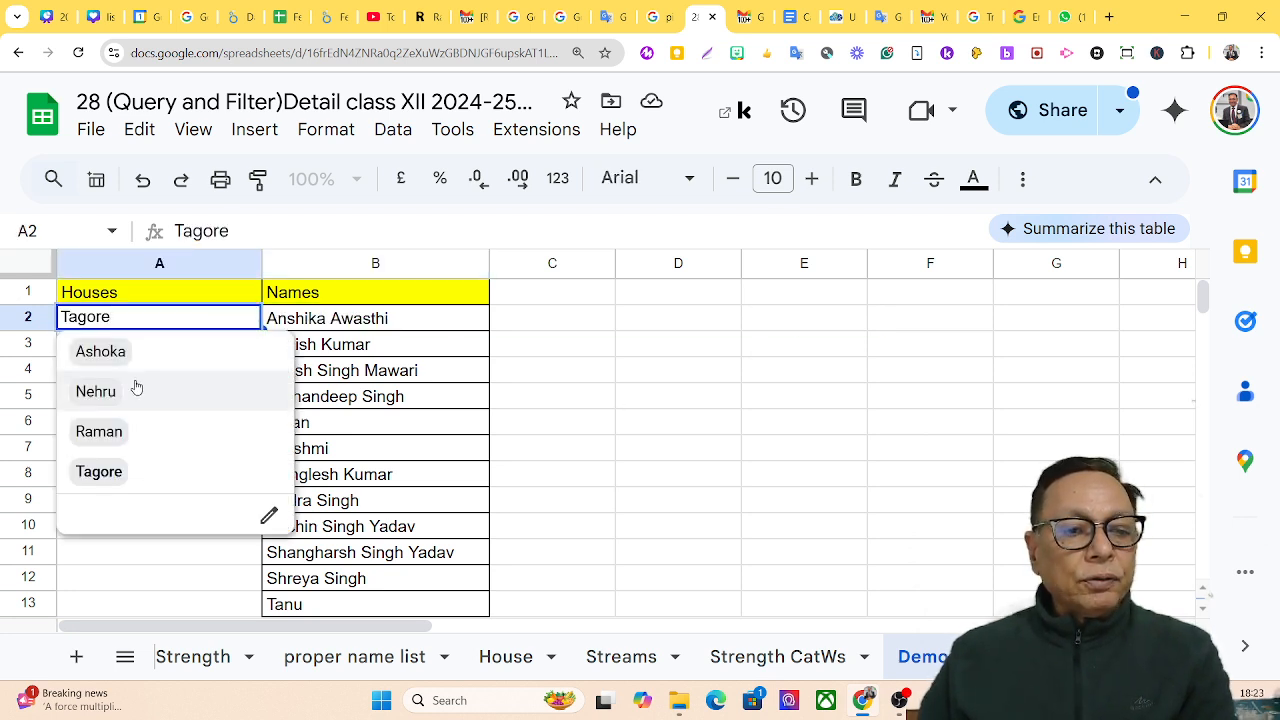
pyautogui.click(104, 355)
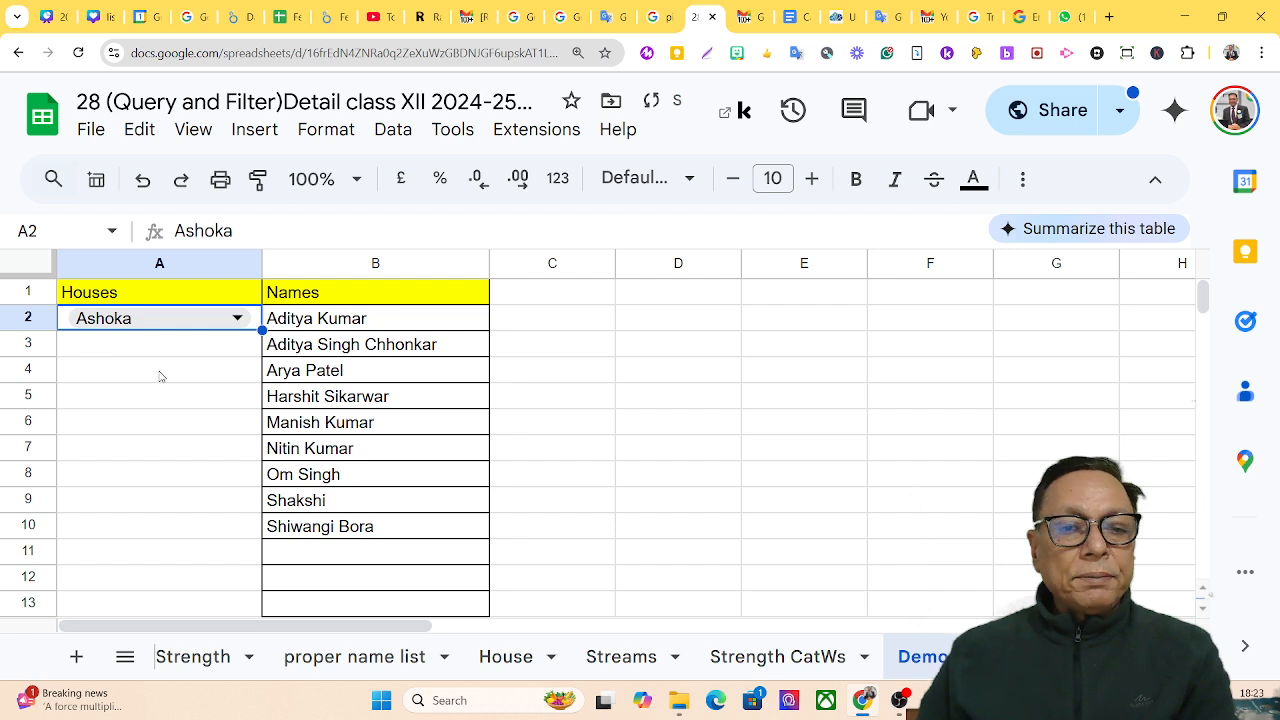
pyautogui.click(137, 327)
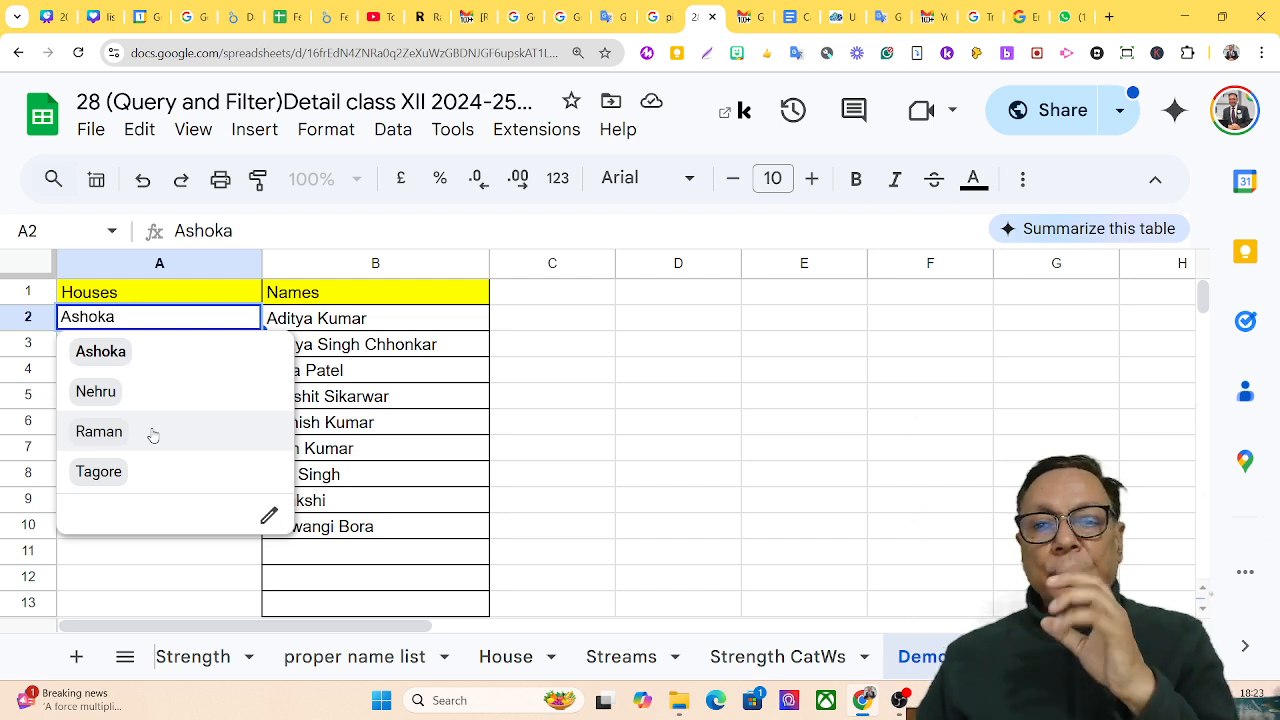
pyautogui.click(562, 350)
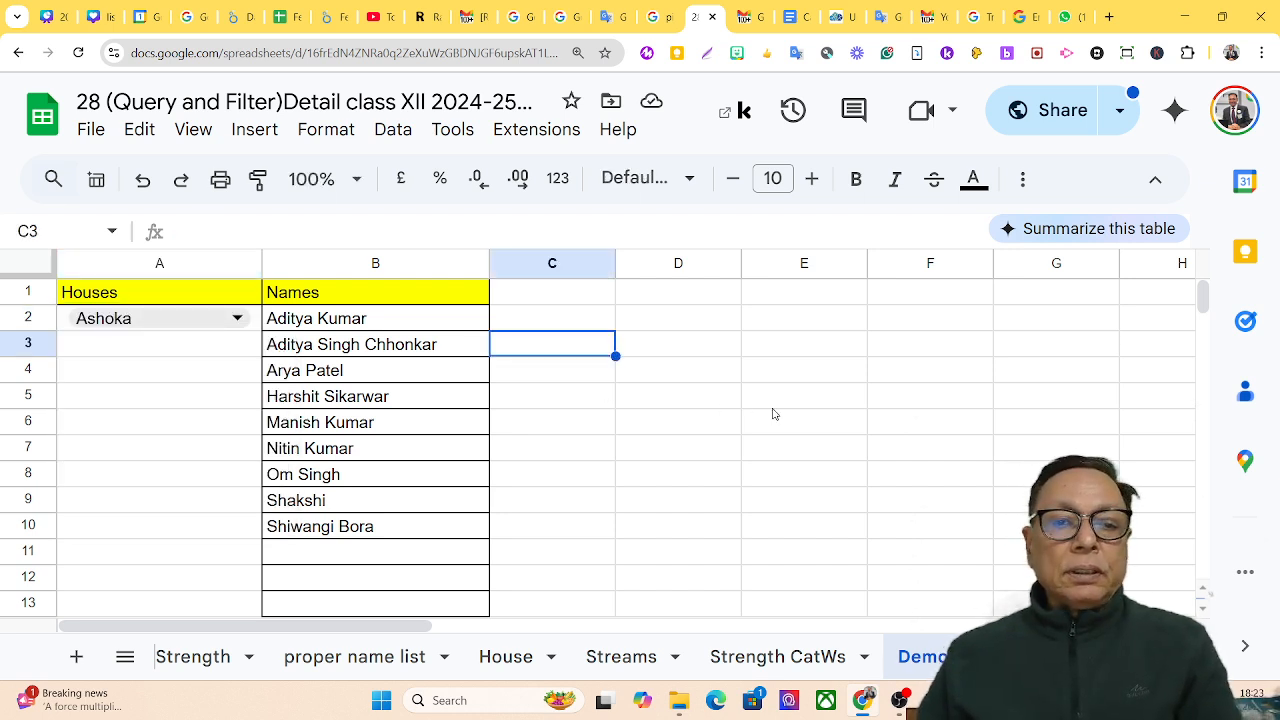